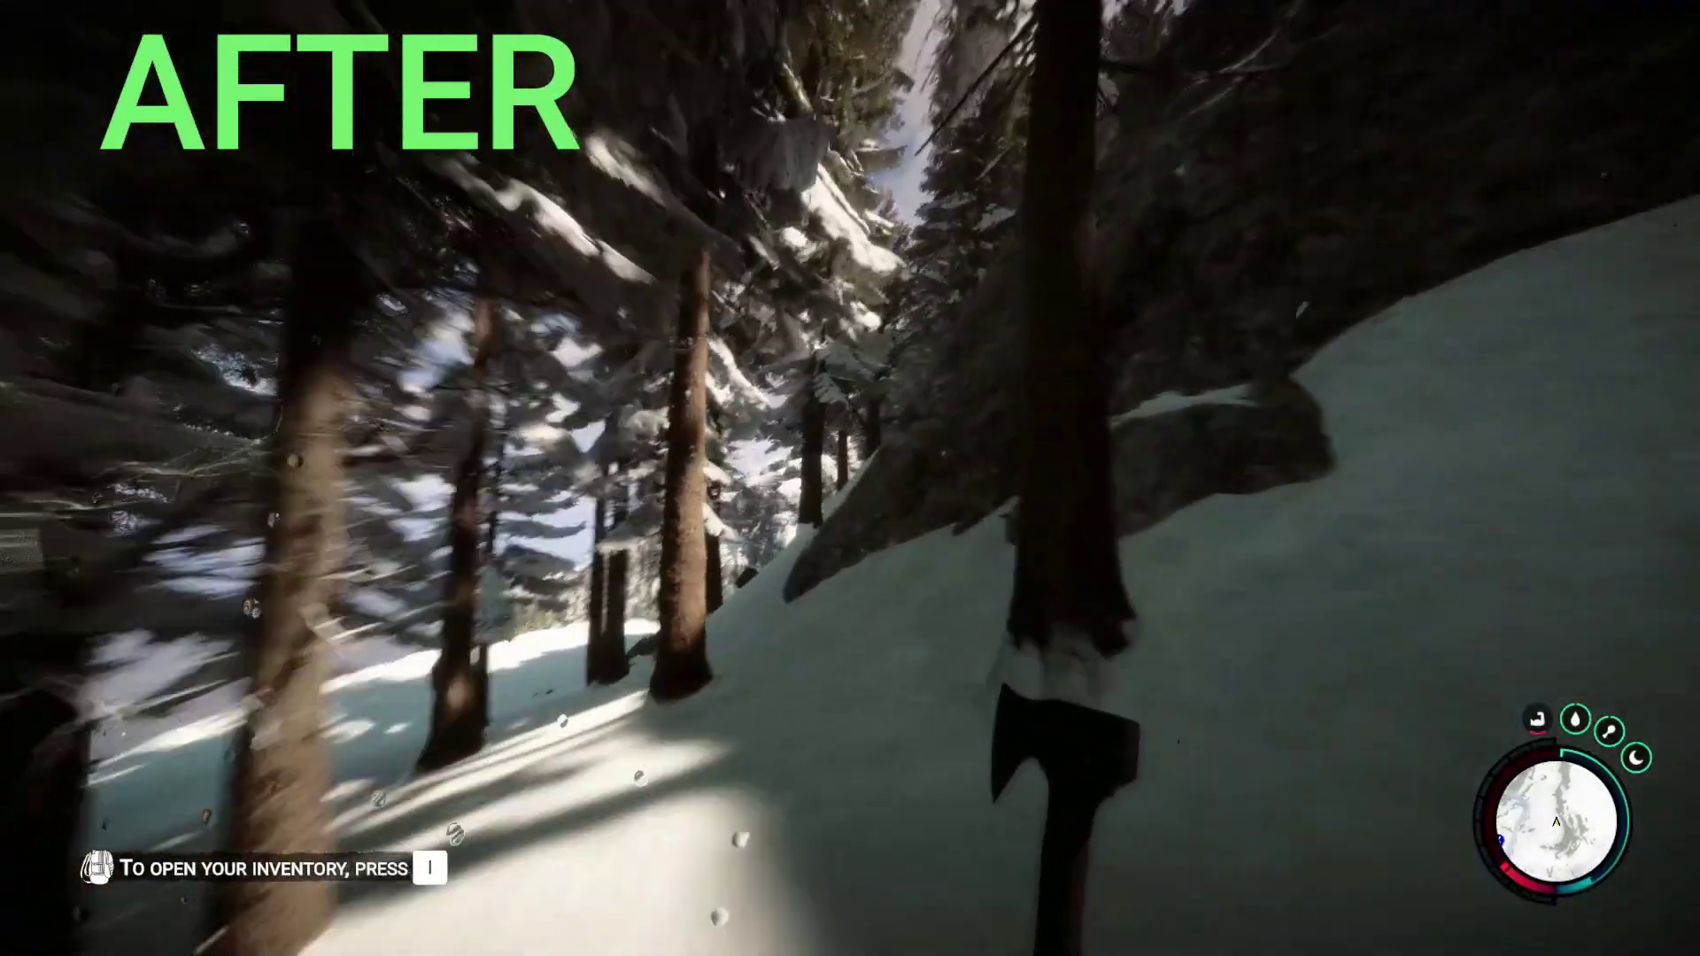
Walk forward through the snowy pine forest in Sons of the Forest
key(w)
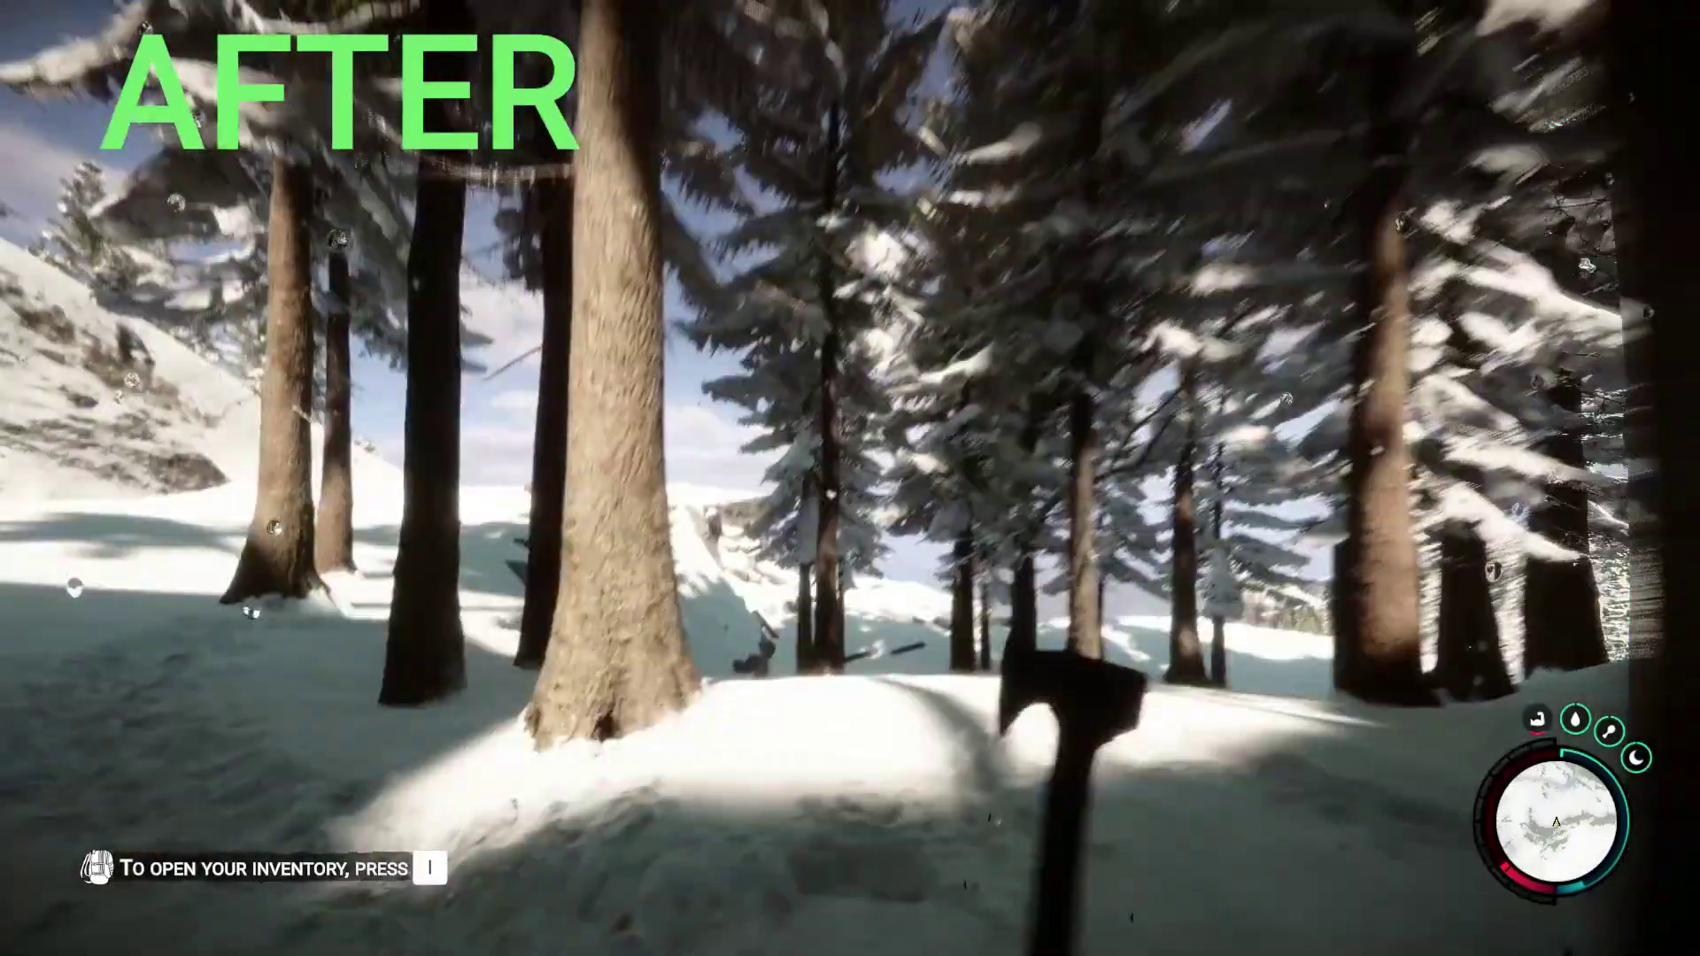
key(w)
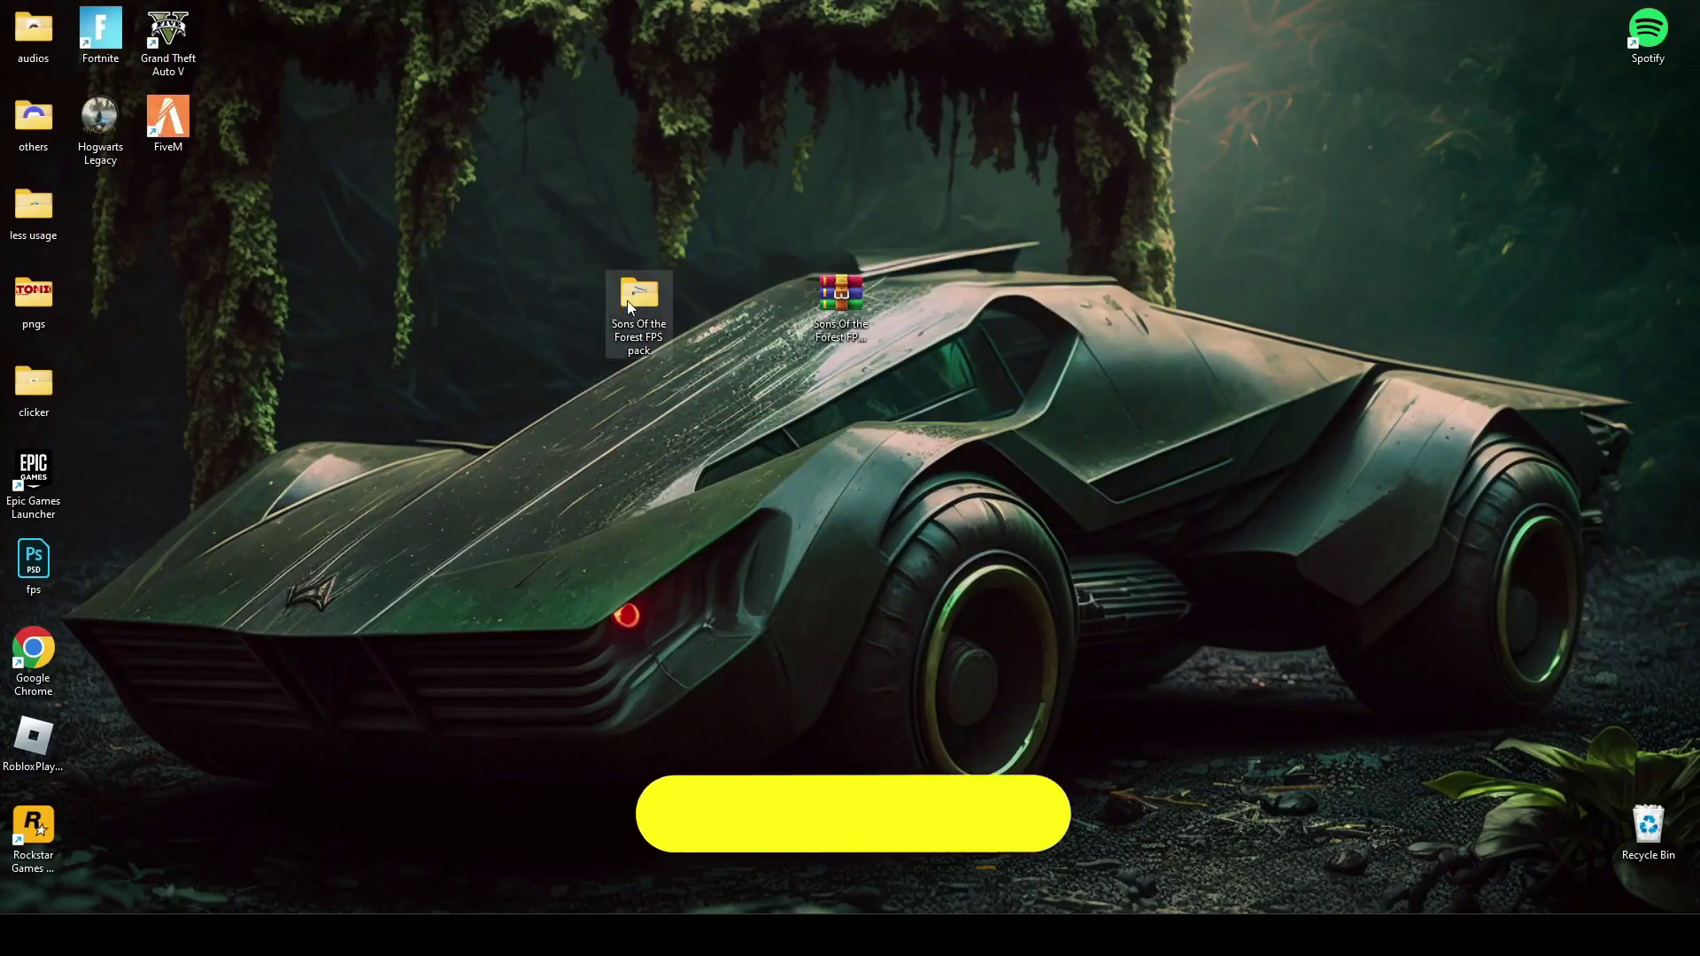
Open the 'cmd commands' text file from the FPS pack's Commands folder in Notepad
drag(651, 296, 705, 310)
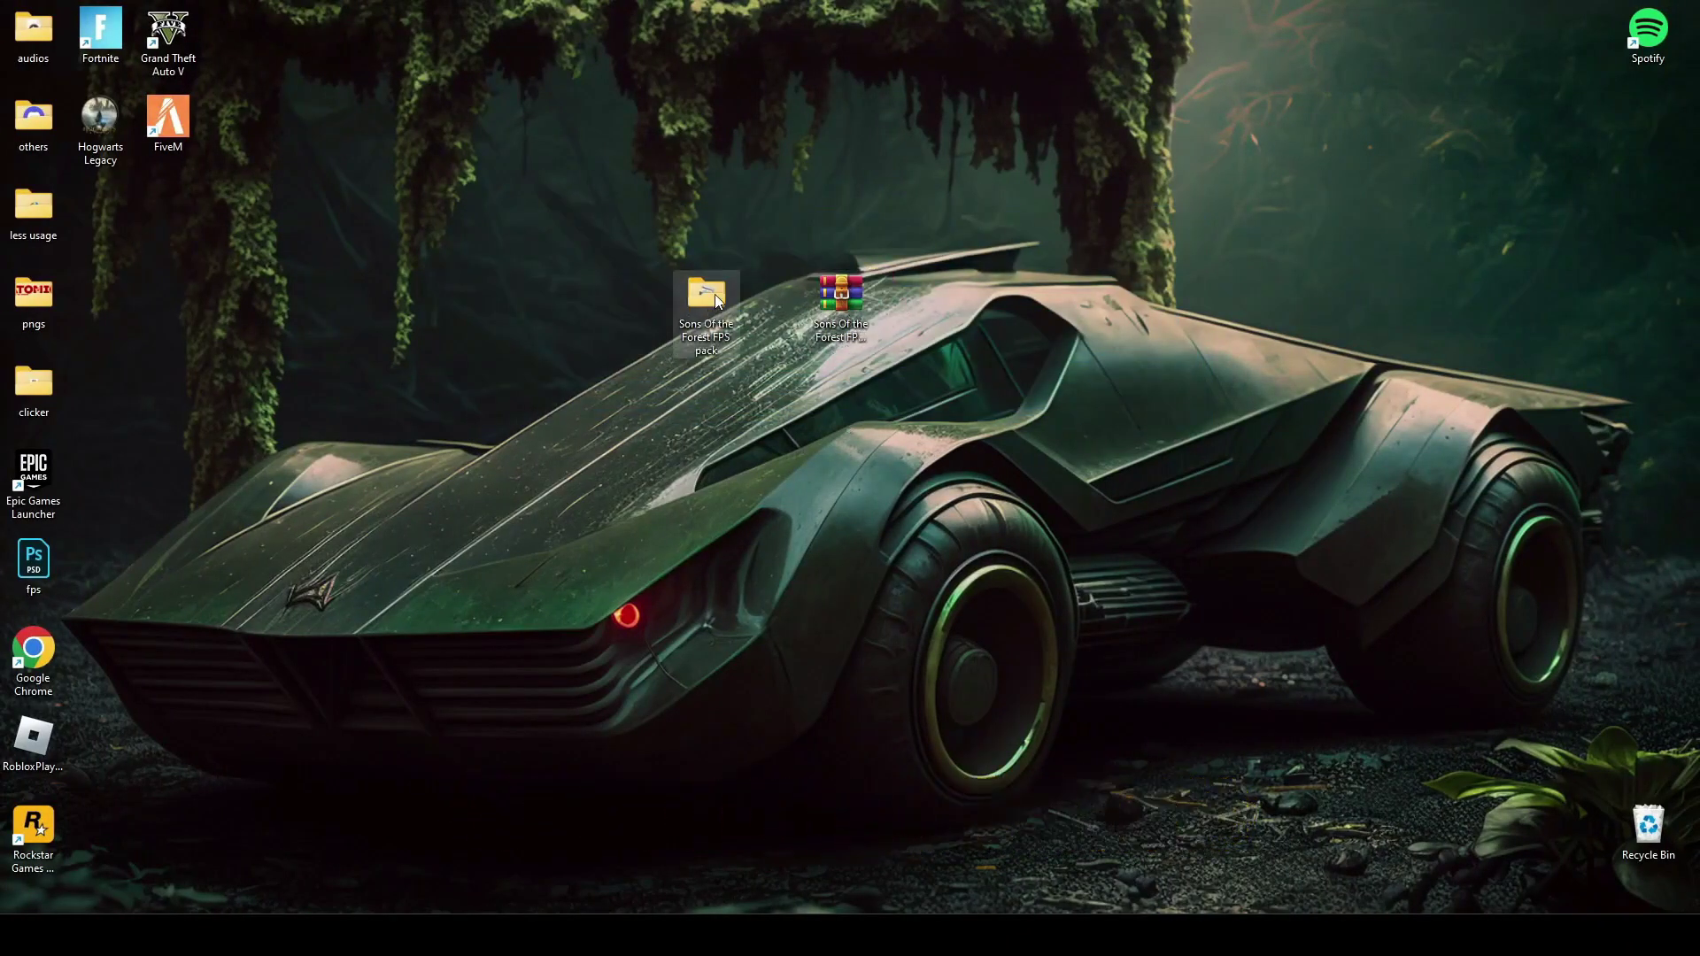
double_click(715, 294)
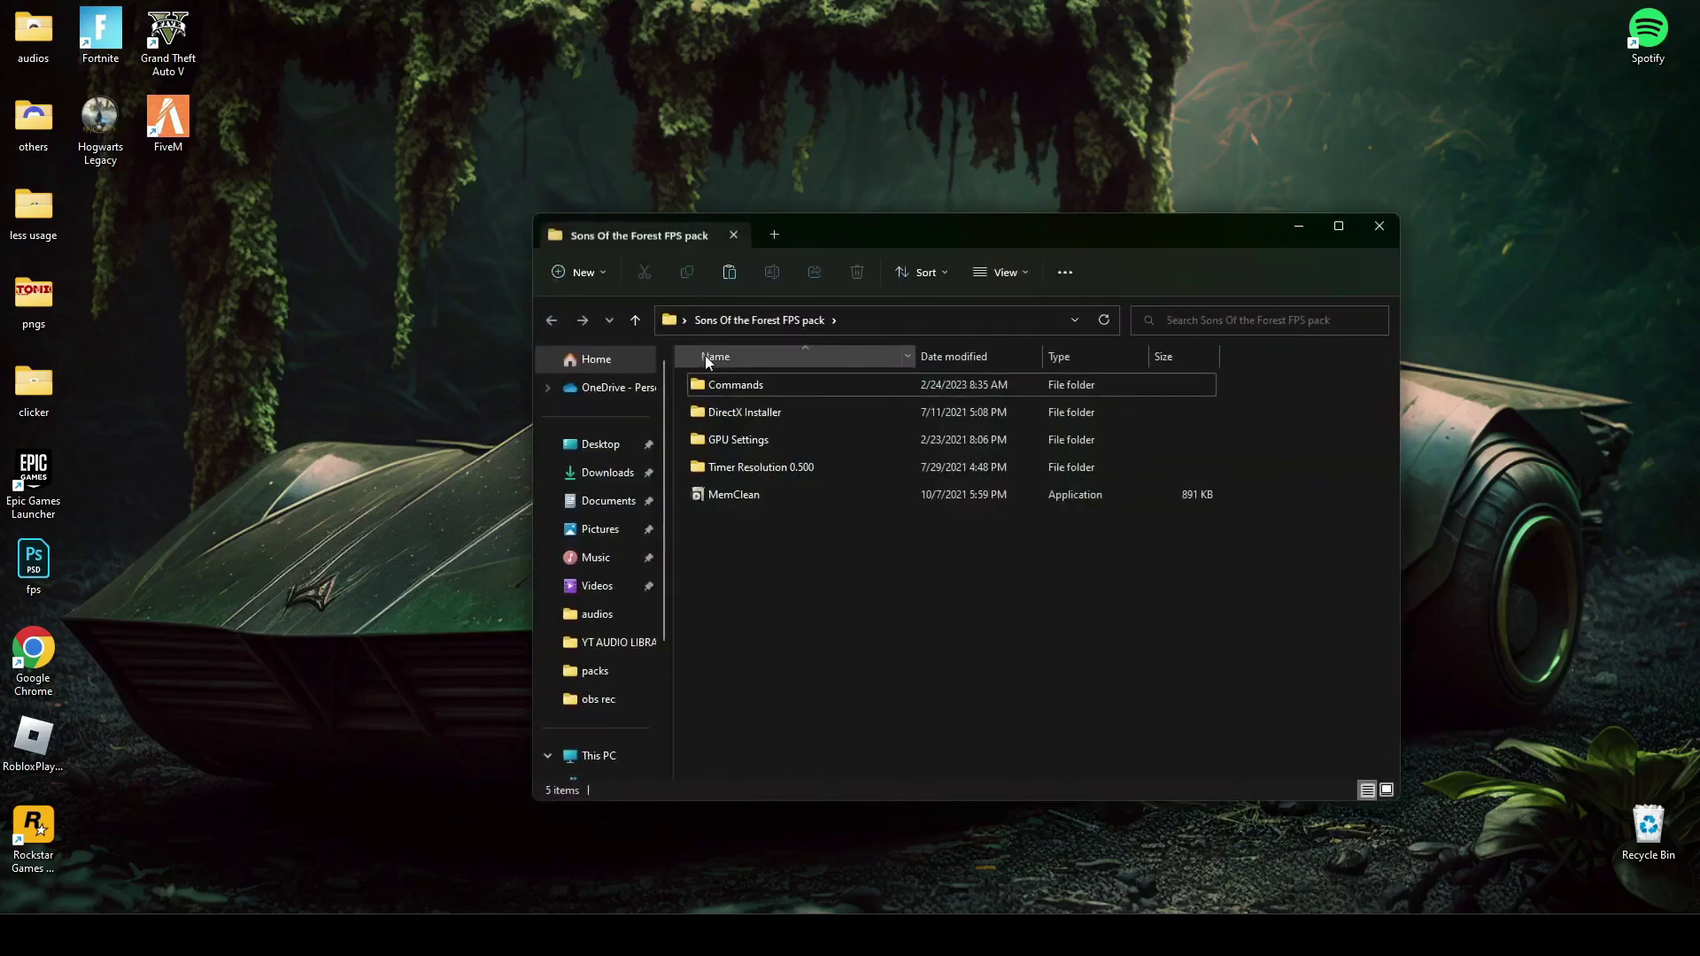
click(759, 383)
double_click(758, 382)
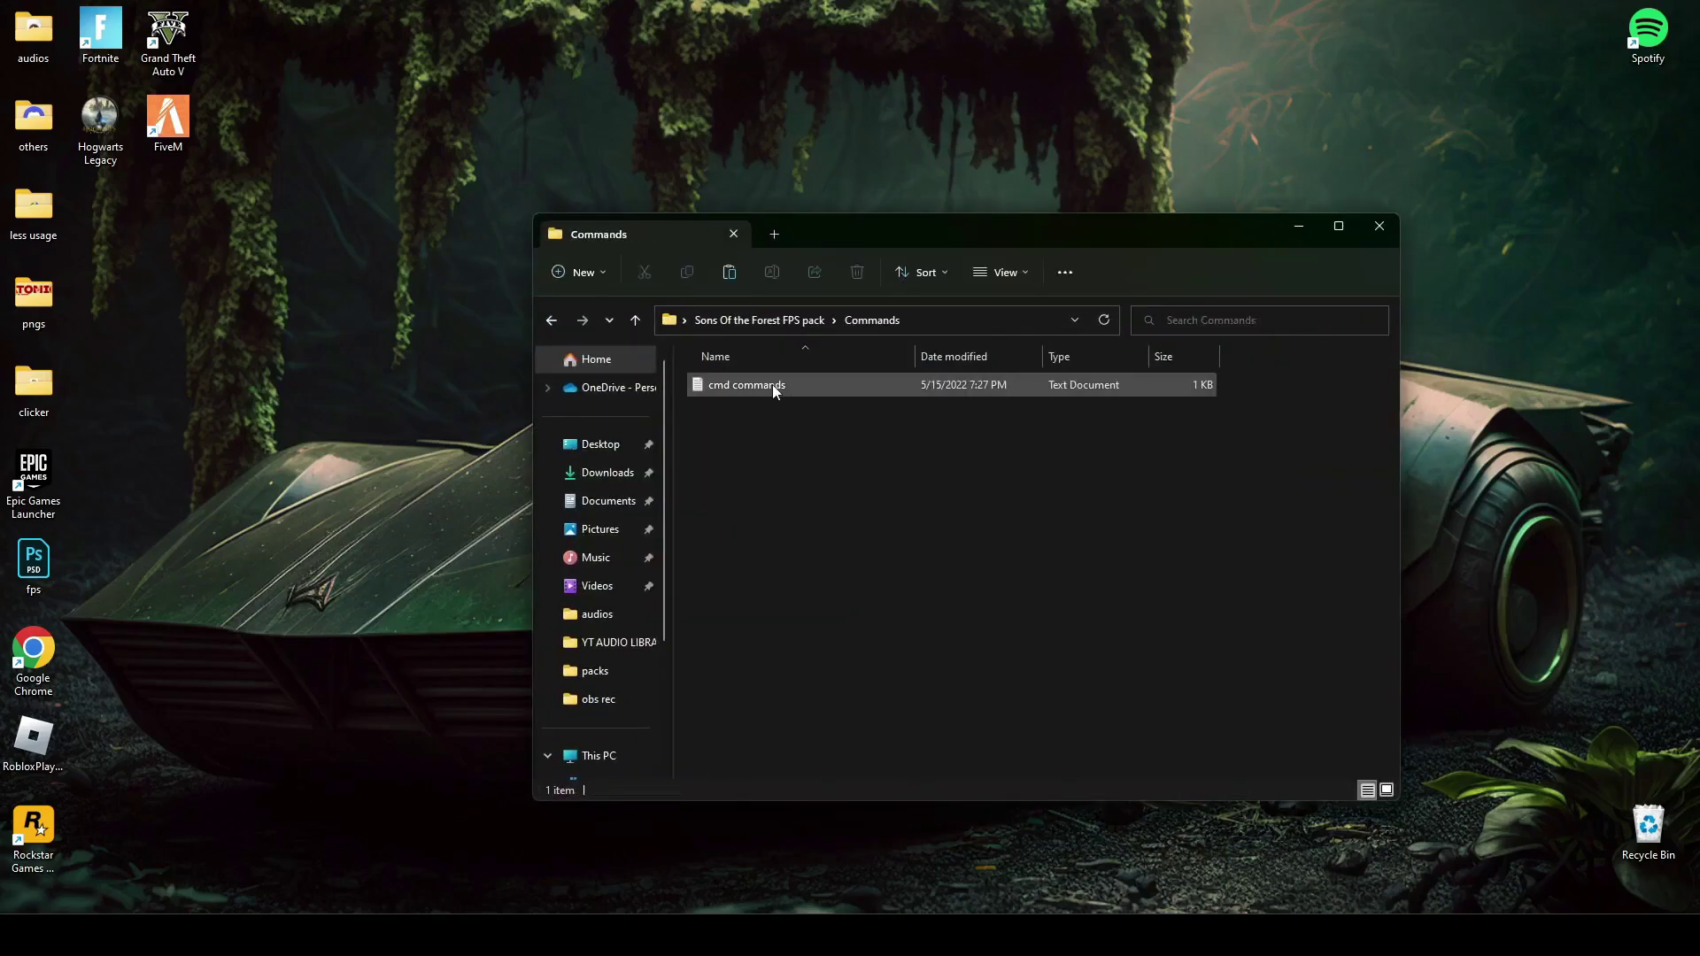
double_click(772, 384)
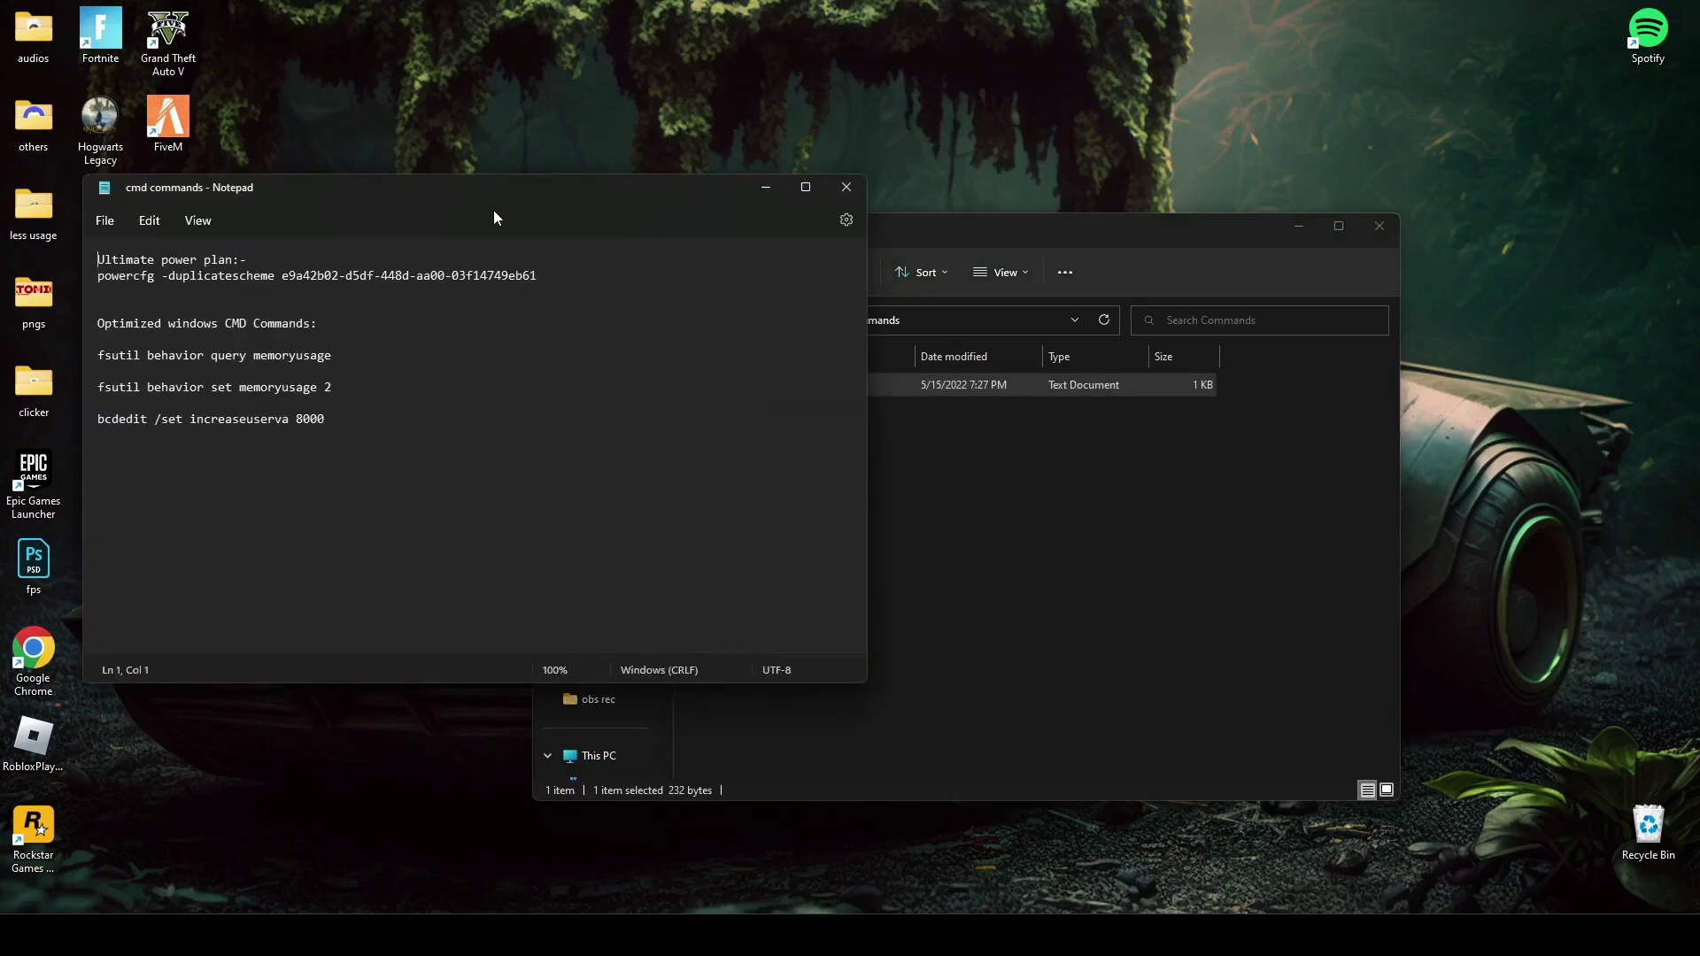
drag(478, 201, 476, 246)
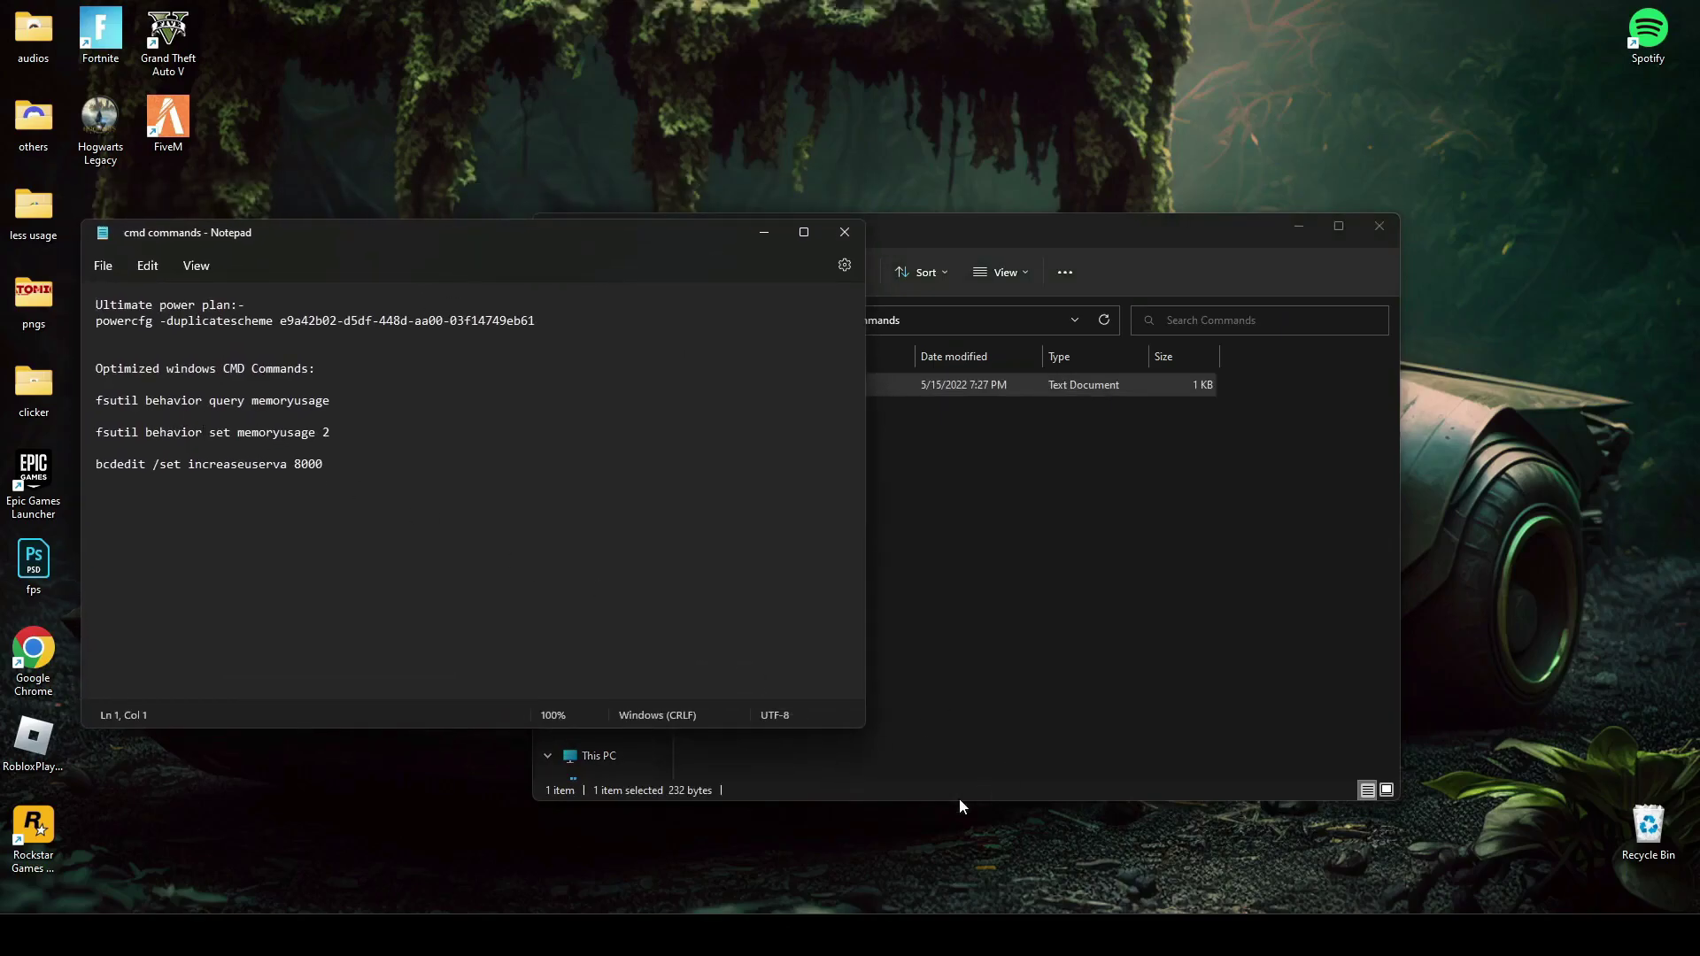
Search Start for 'cmd' and launch Command Prompt as administrator
click(678, 935)
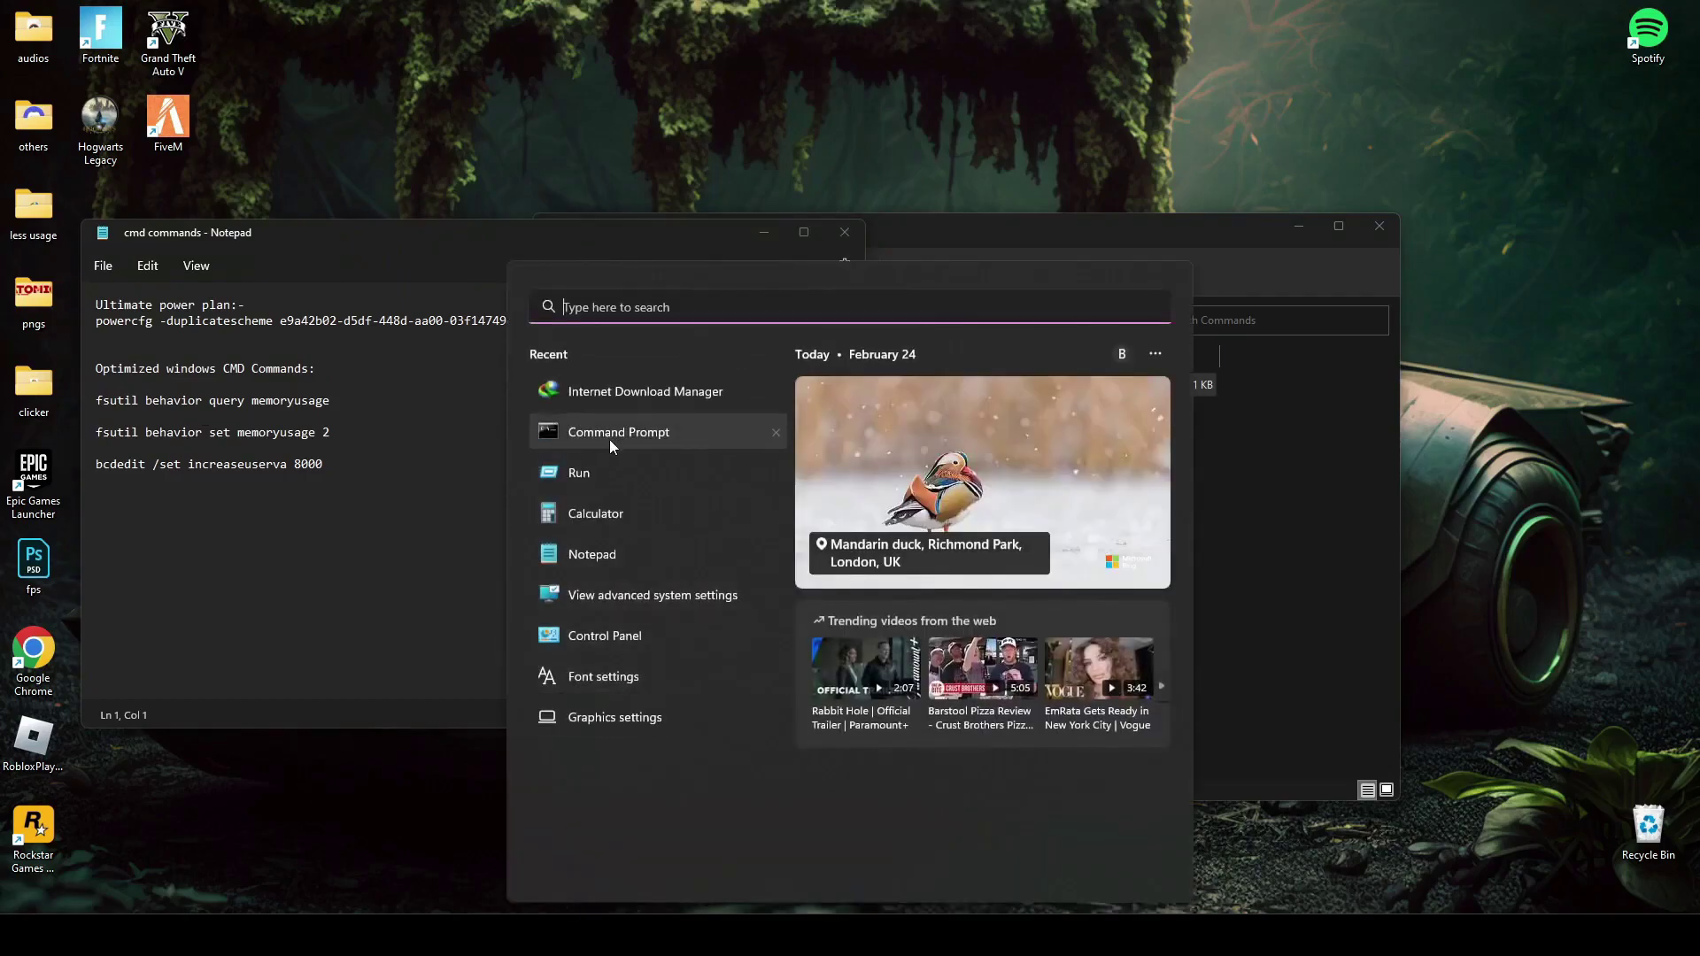
text(cmd)
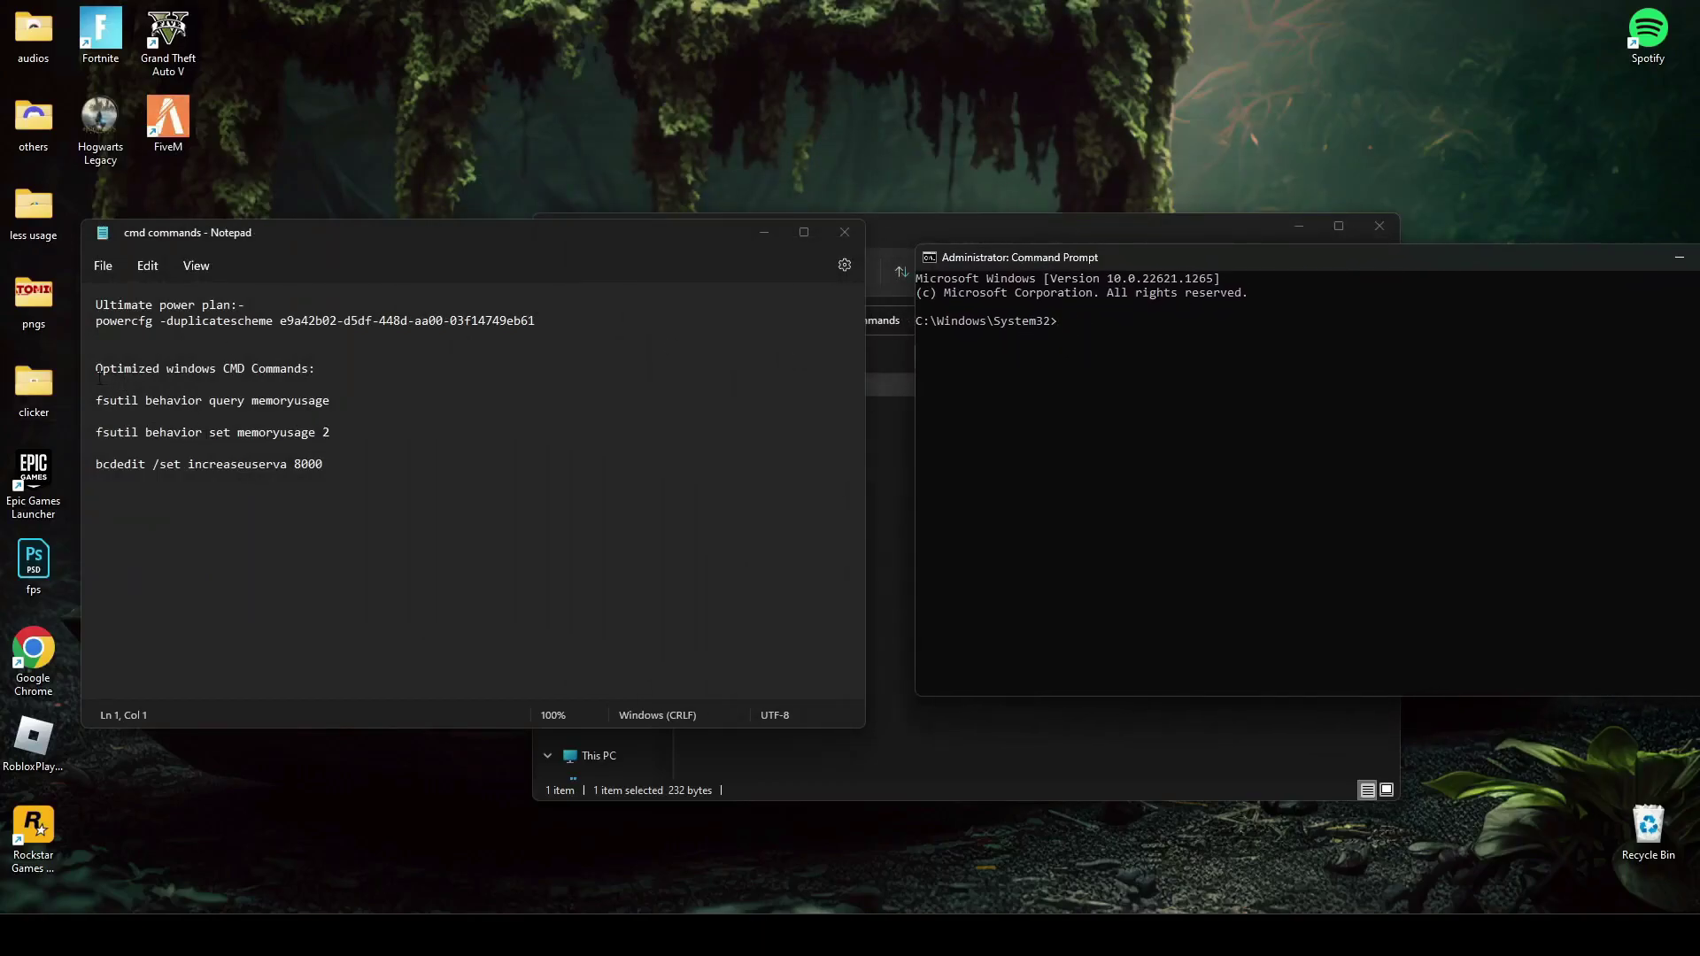
Paste and run the fsutil memory-usage and bcdedit increaseuserva 8000 commands in Command Prompt
drag(324, 463, 98, 400)
key(super+c)
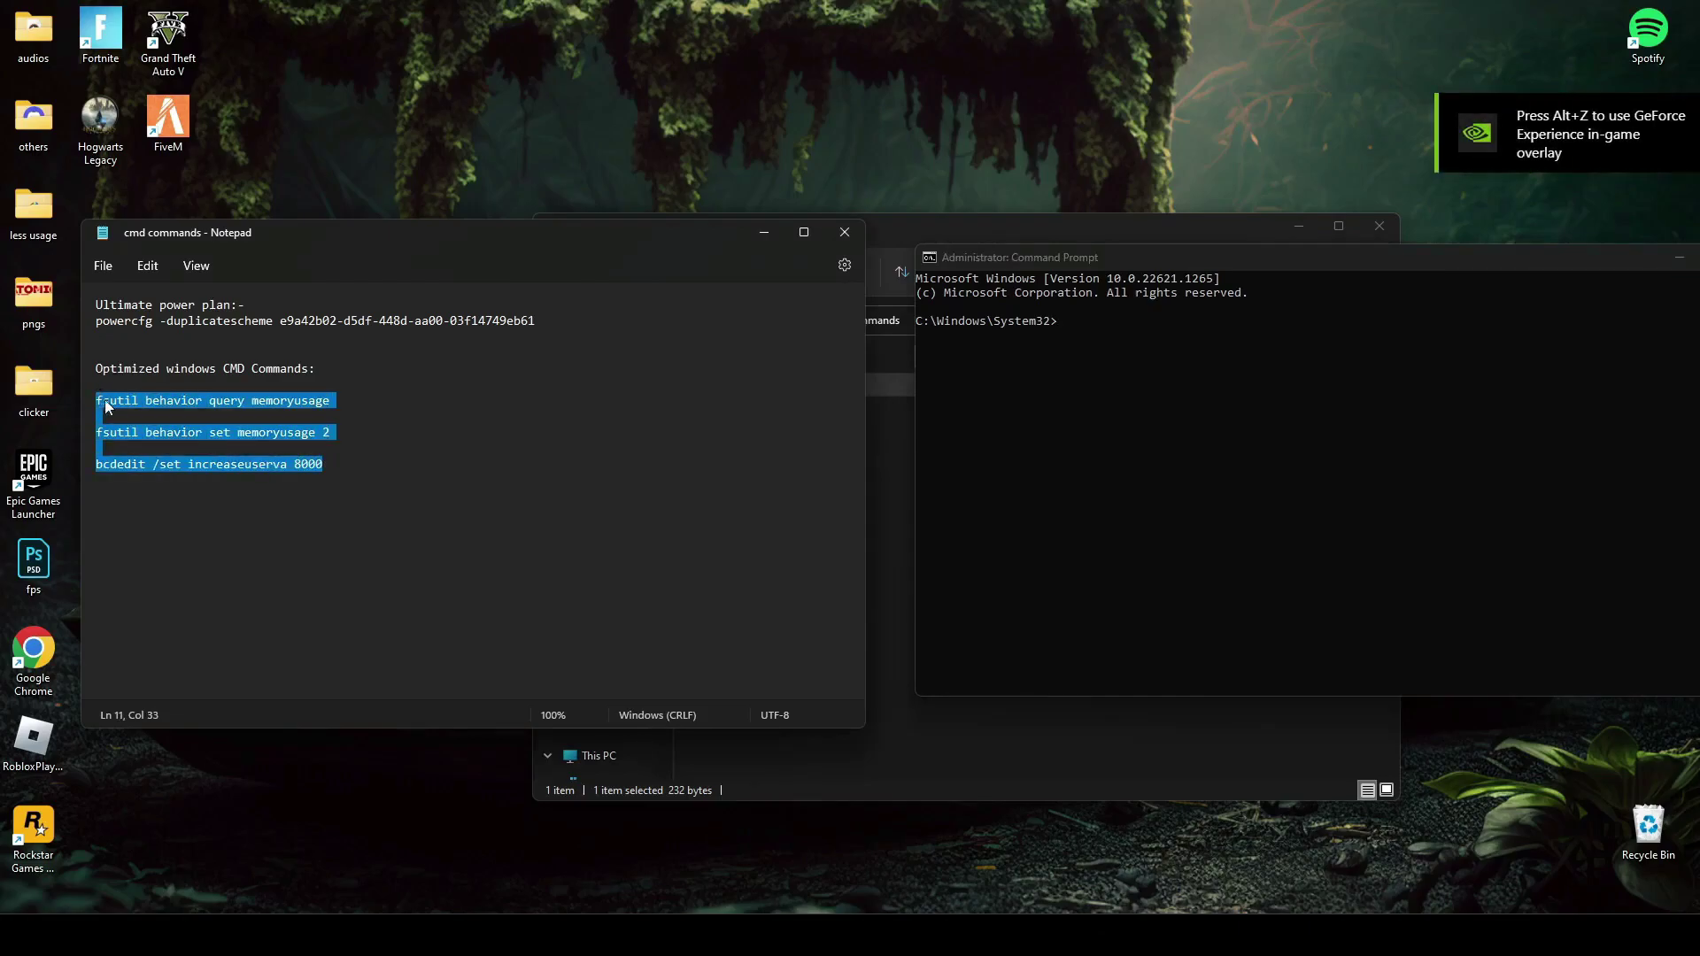
click(1087, 328)
right_click(1075, 333)
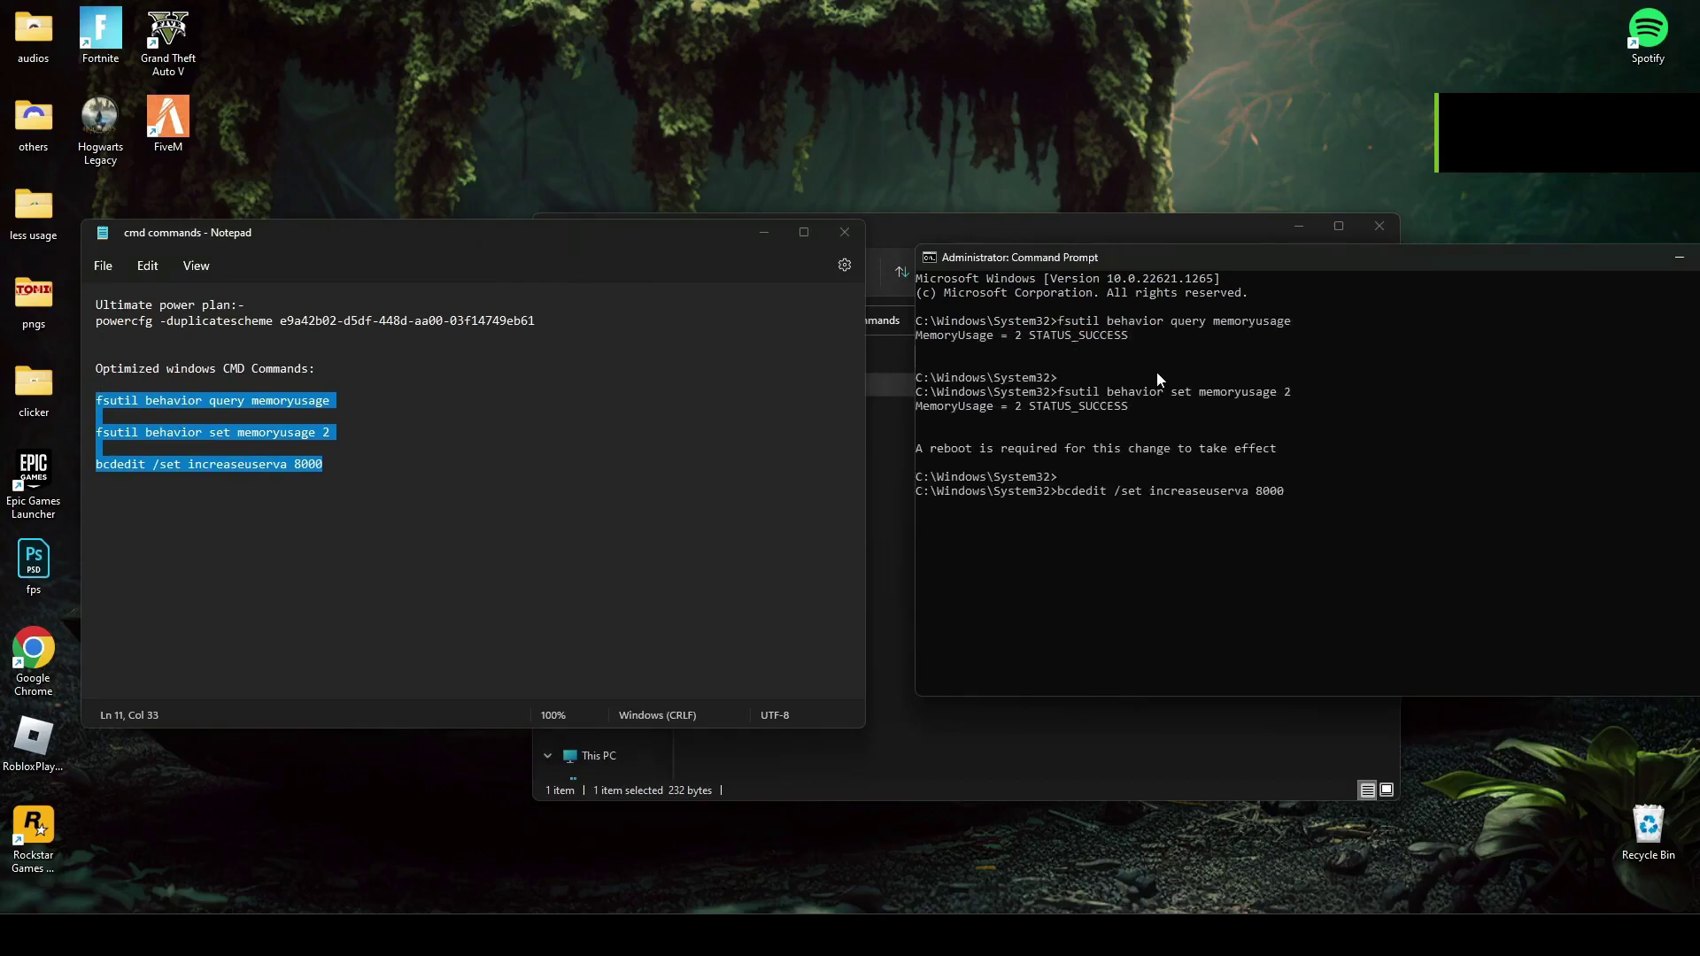
key(Return)
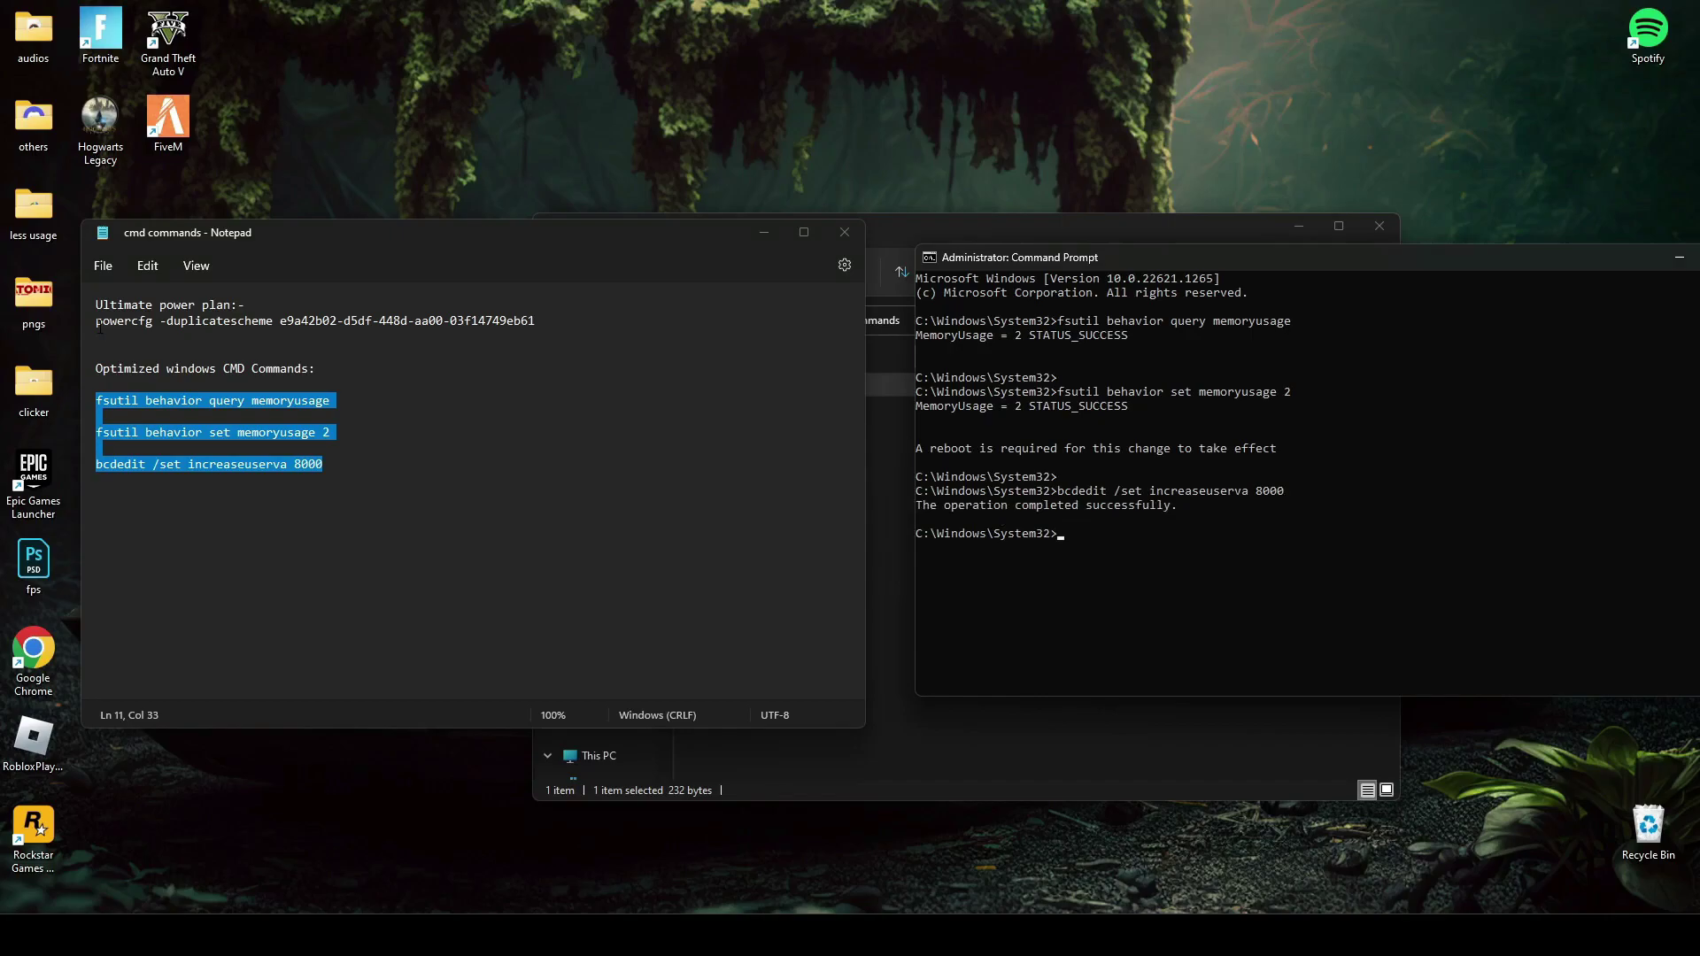
Run the Ultimate Performance powercfg command, then exit Command Prompt
drag(99, 326, 542, 343)
key(ctrl+c)
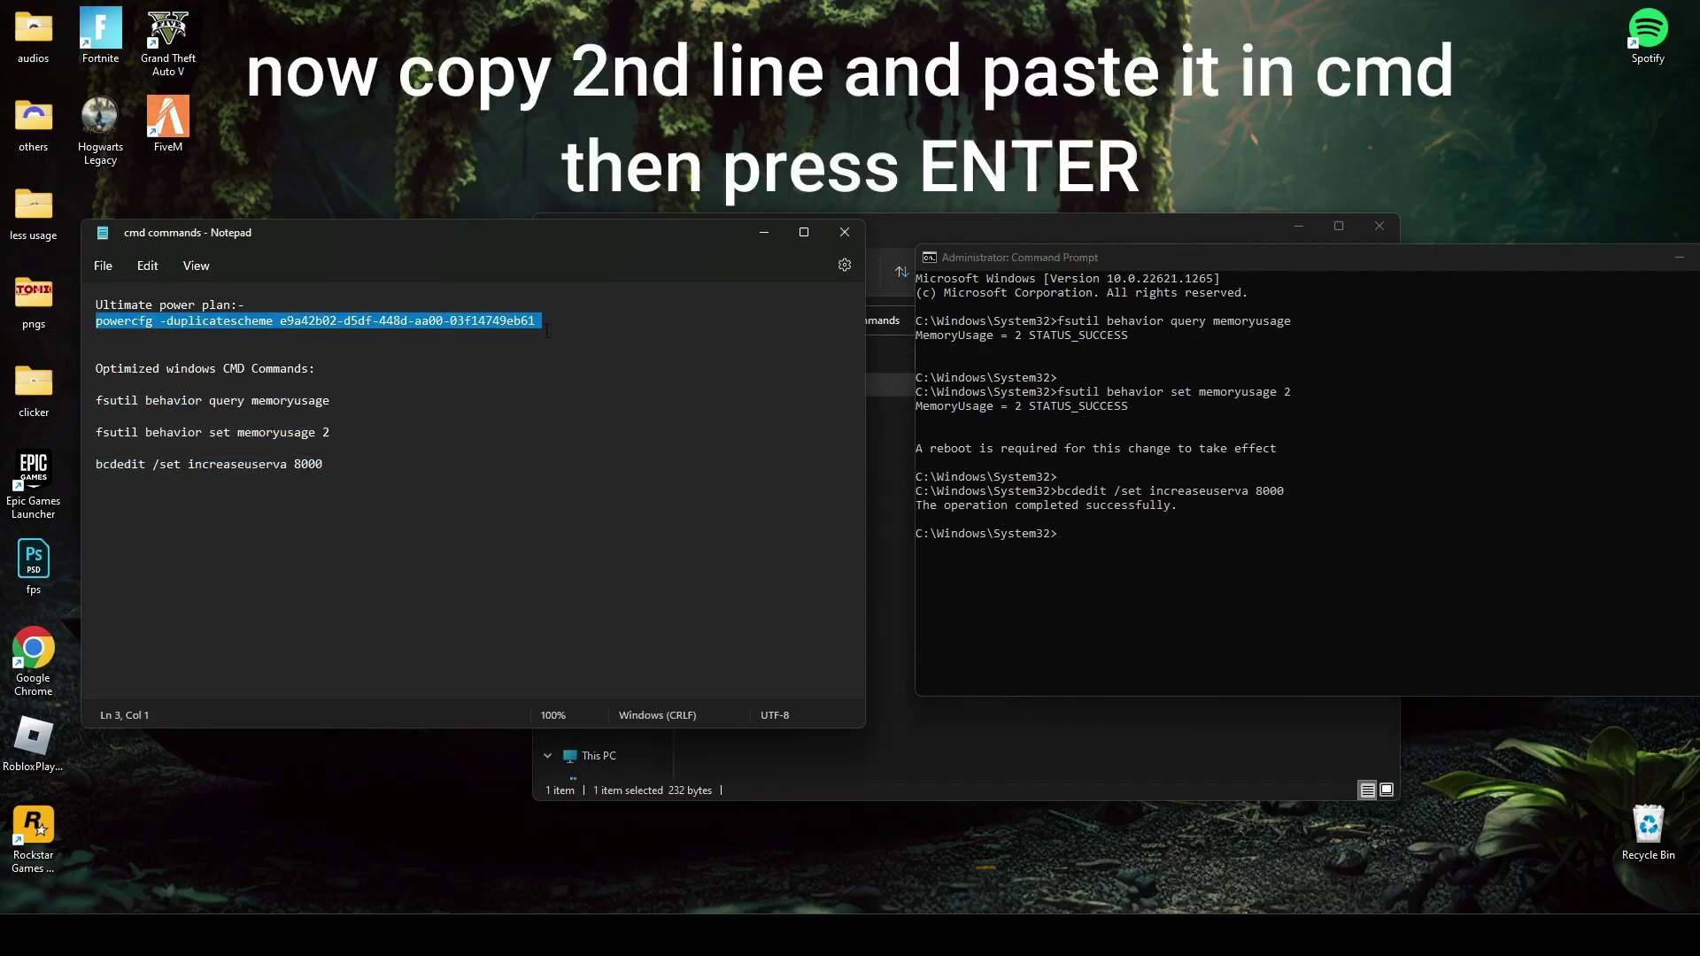
click(1142, 564)
key(ctrl+v)
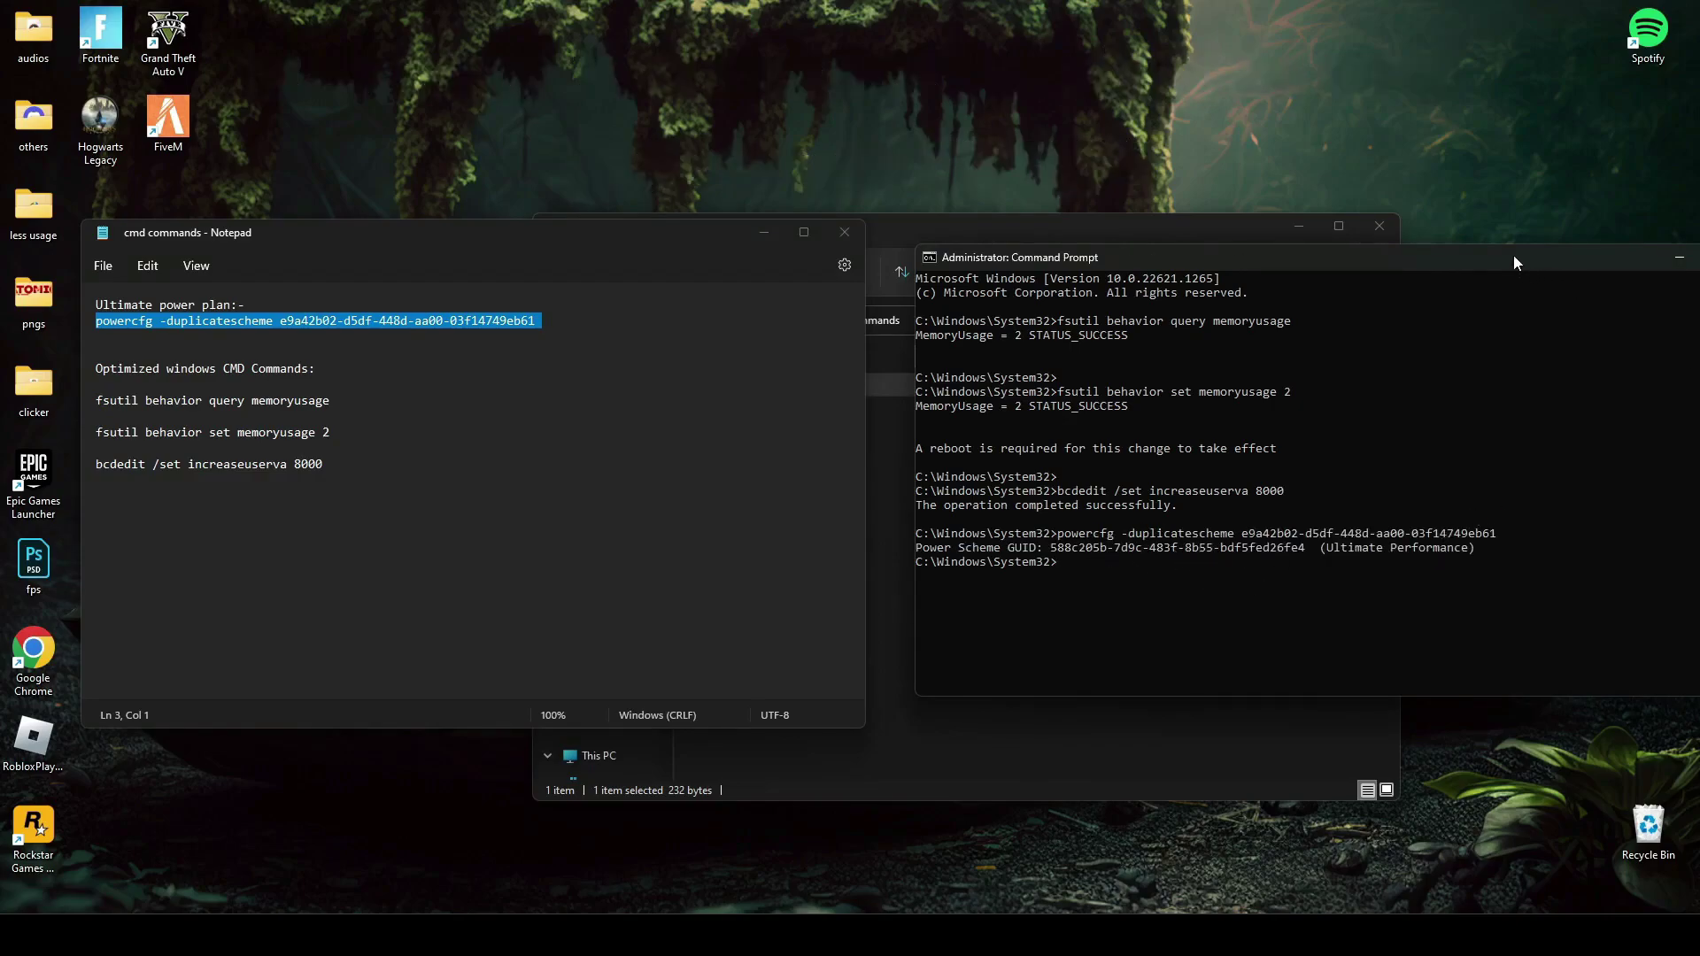
drag(1516, 262, 1363, 298)
text(exi)
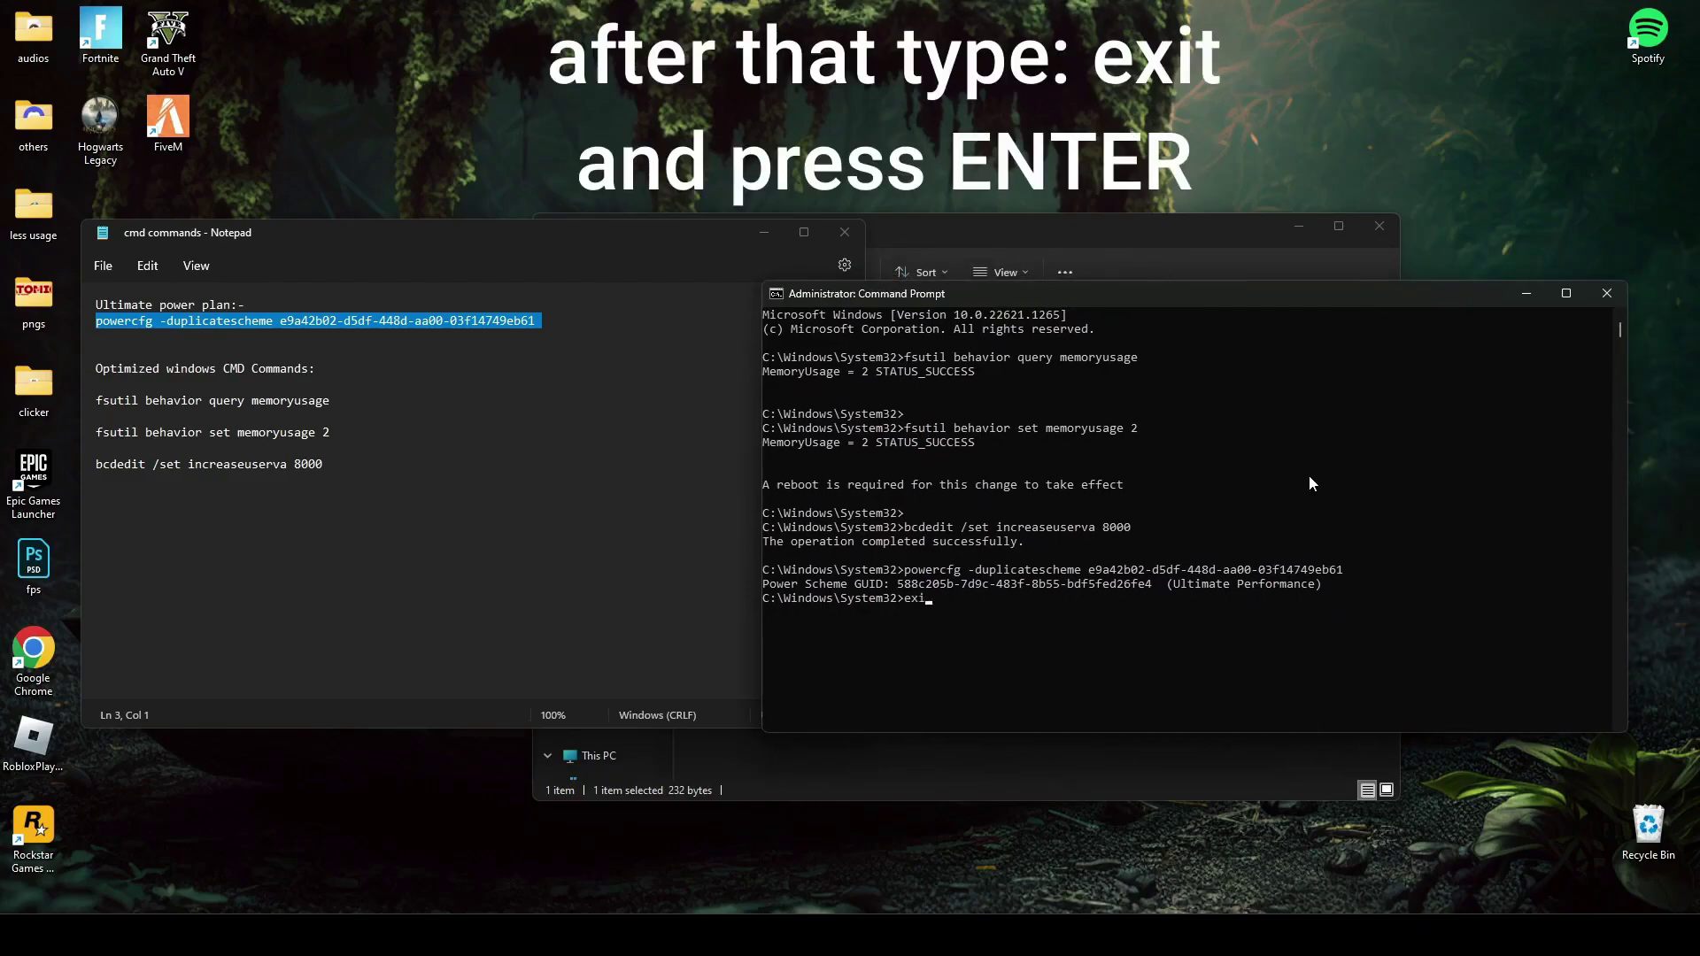
text(t)
key(Return)
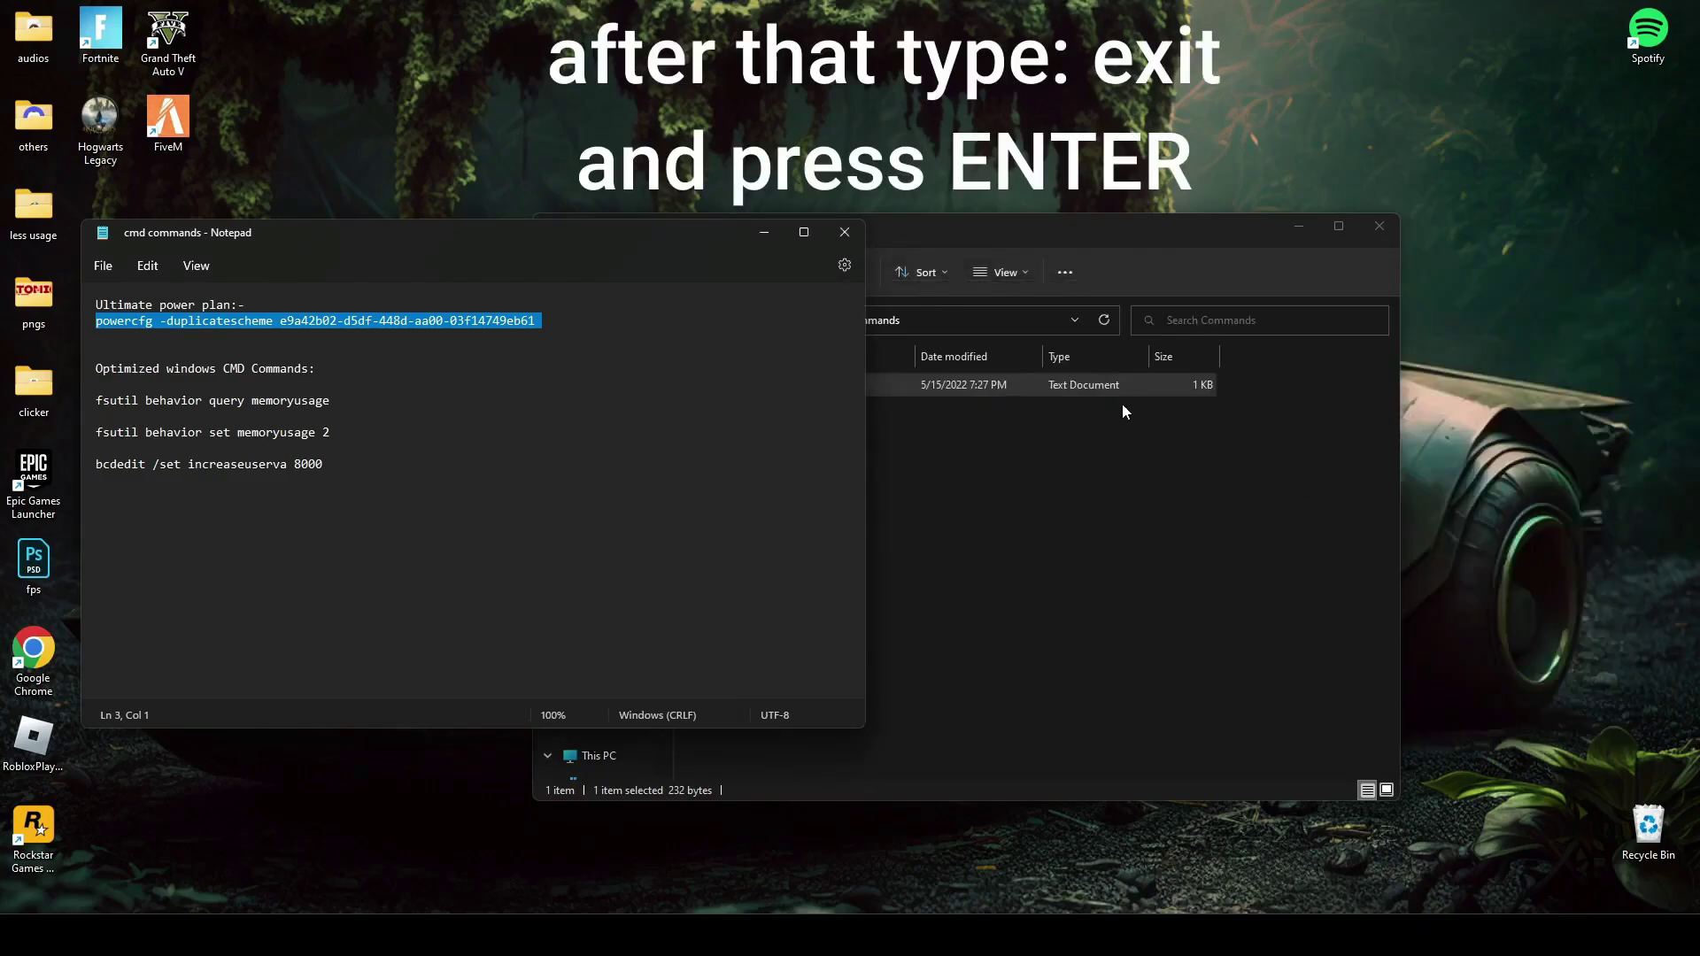
Run DirectX setup from the DirectX Installer folder, accepting the licence and skipping the Bing Bar
click(844, 232)
click(557, 324)
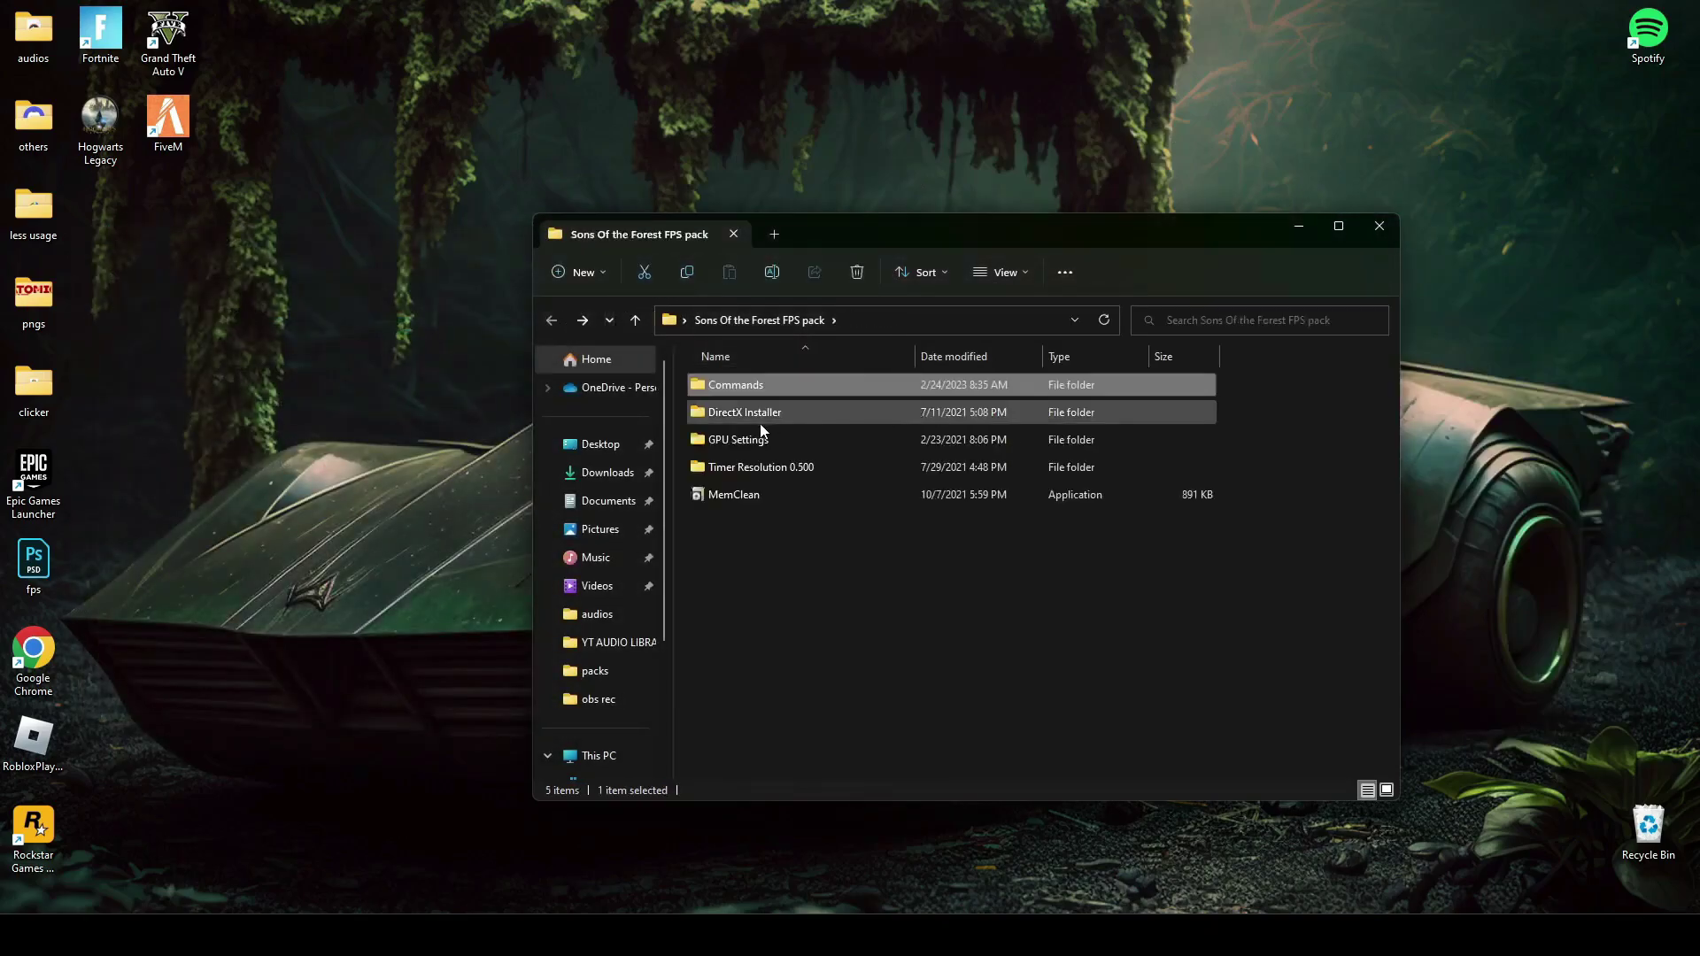
double_click(736, 411)
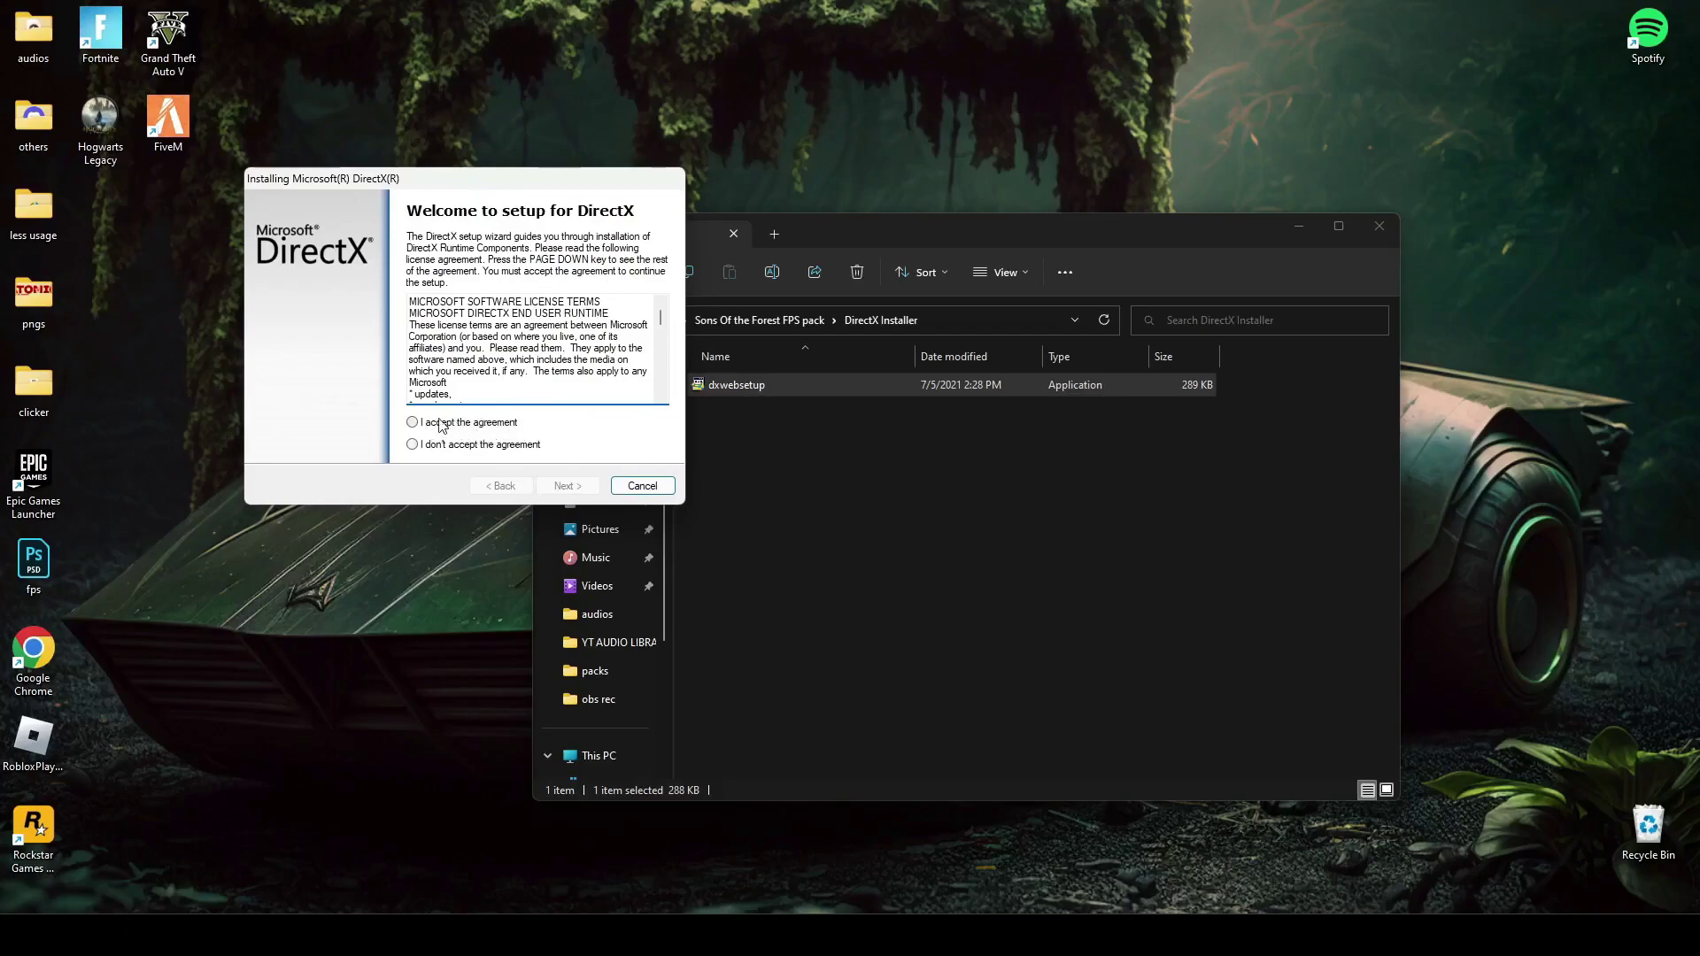
click(441, 426)
click(567, 485)
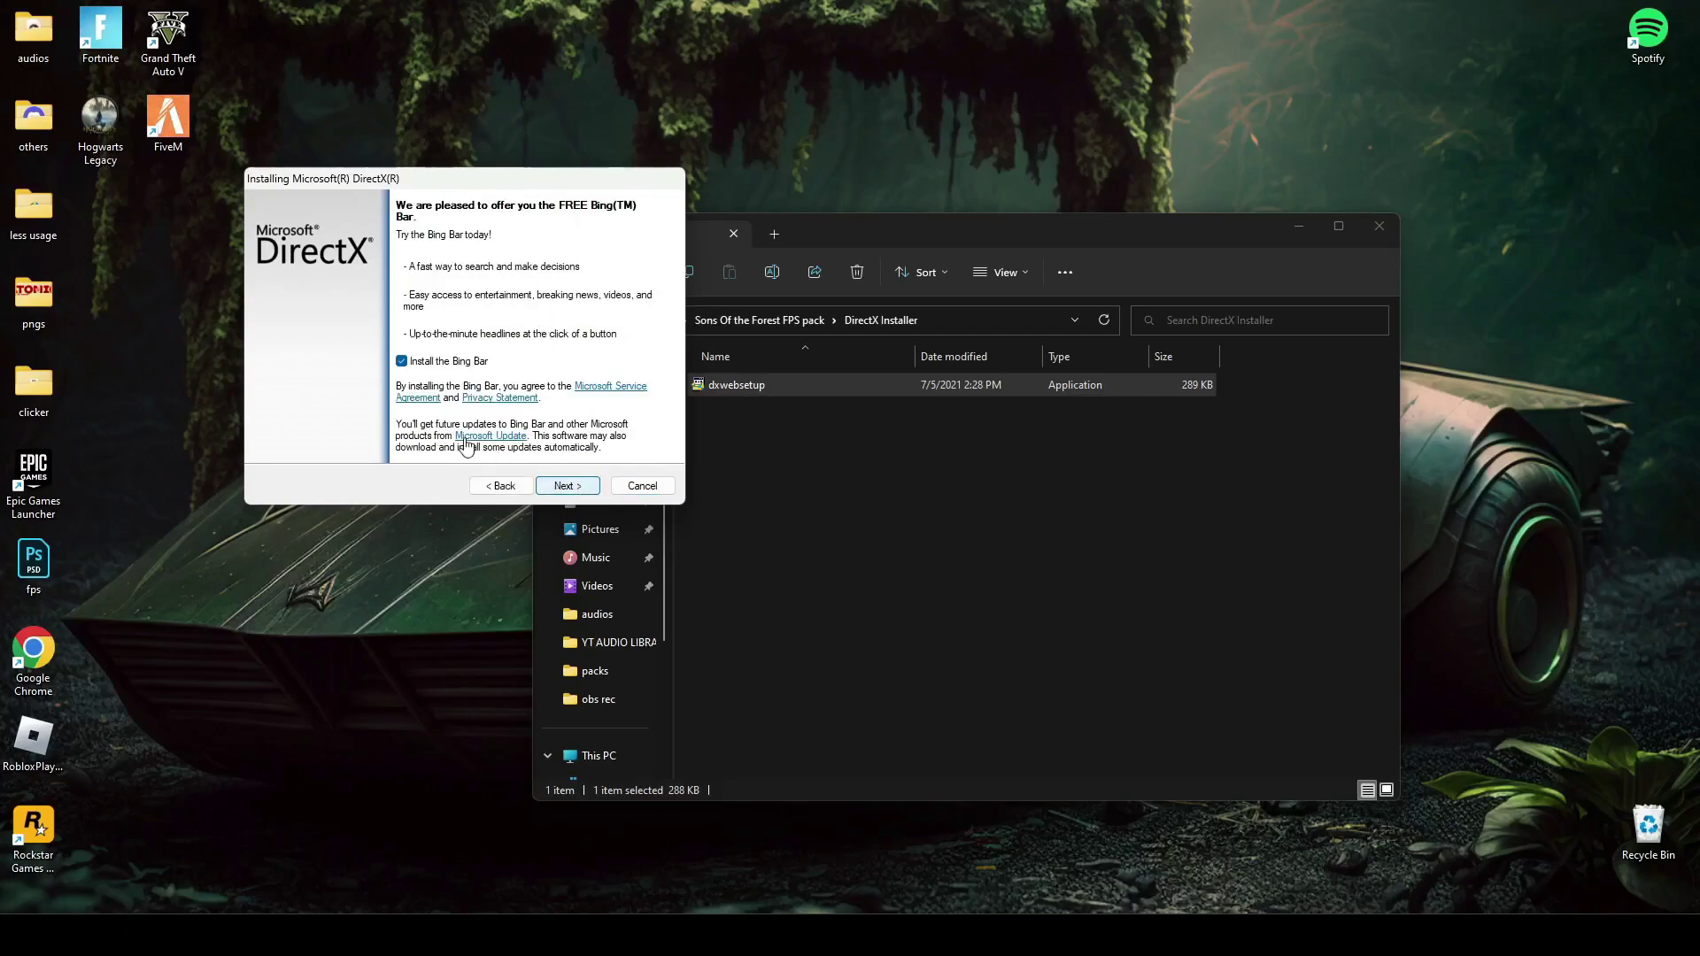
click(402, 361)
click(563, 485)
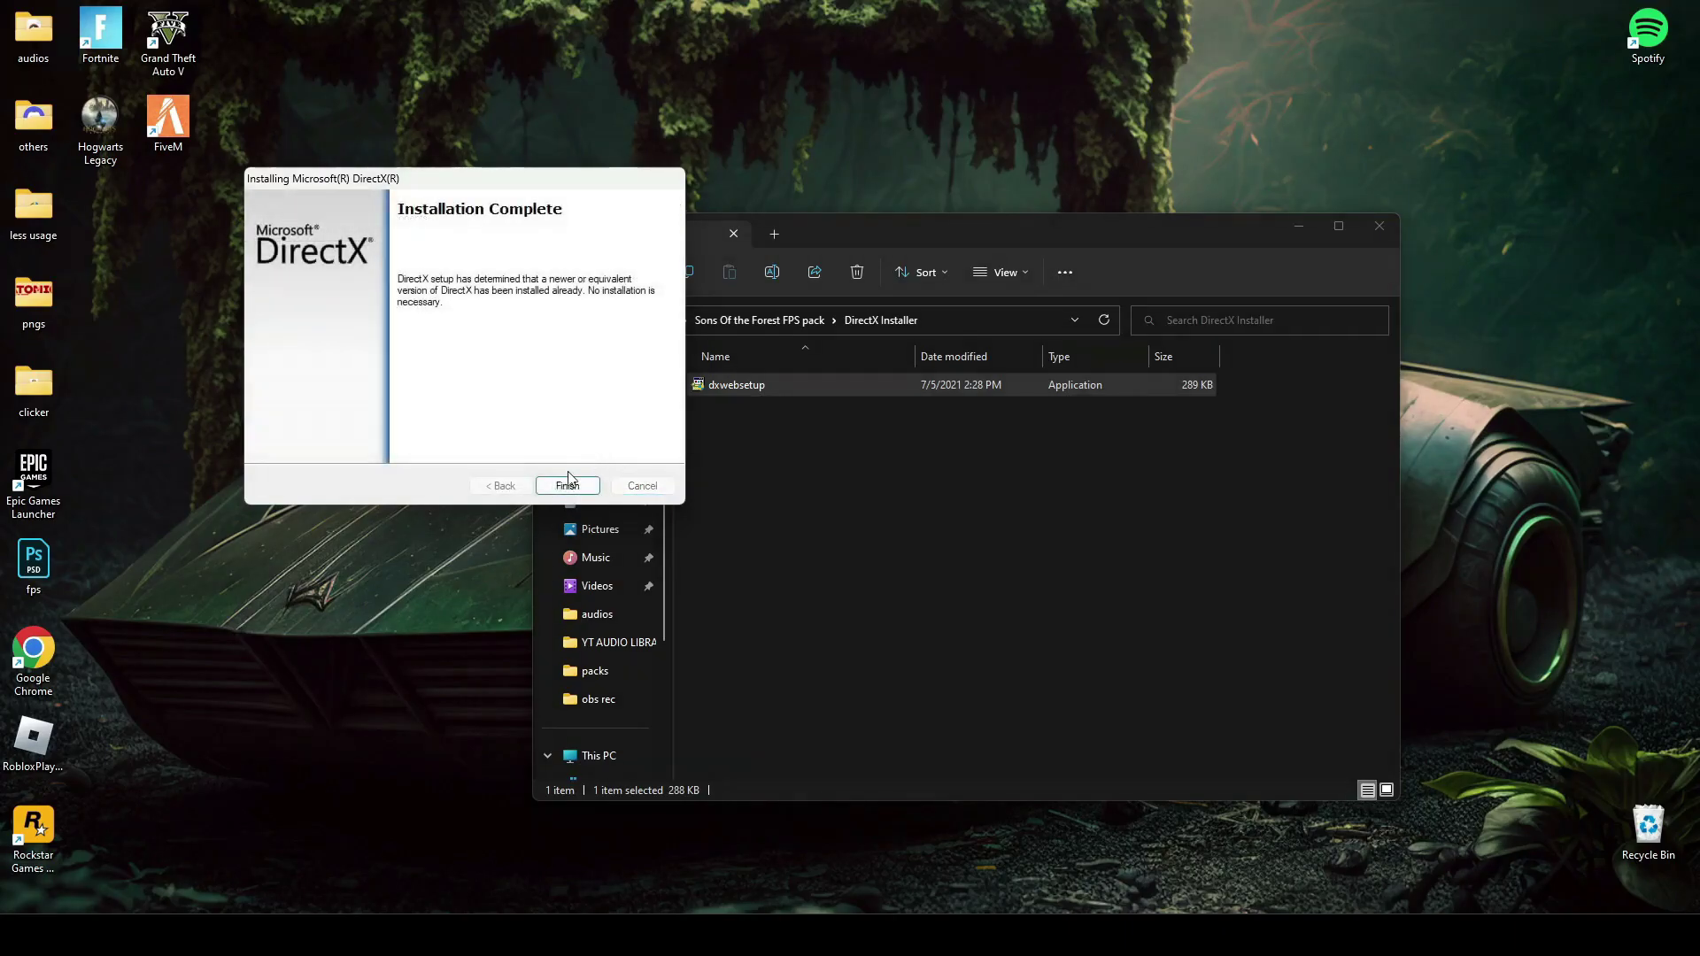
click(565, 486)
Open the pack's GPU Settings folder and select the AMD, Intel and NVIDIA images
click(551, 323)
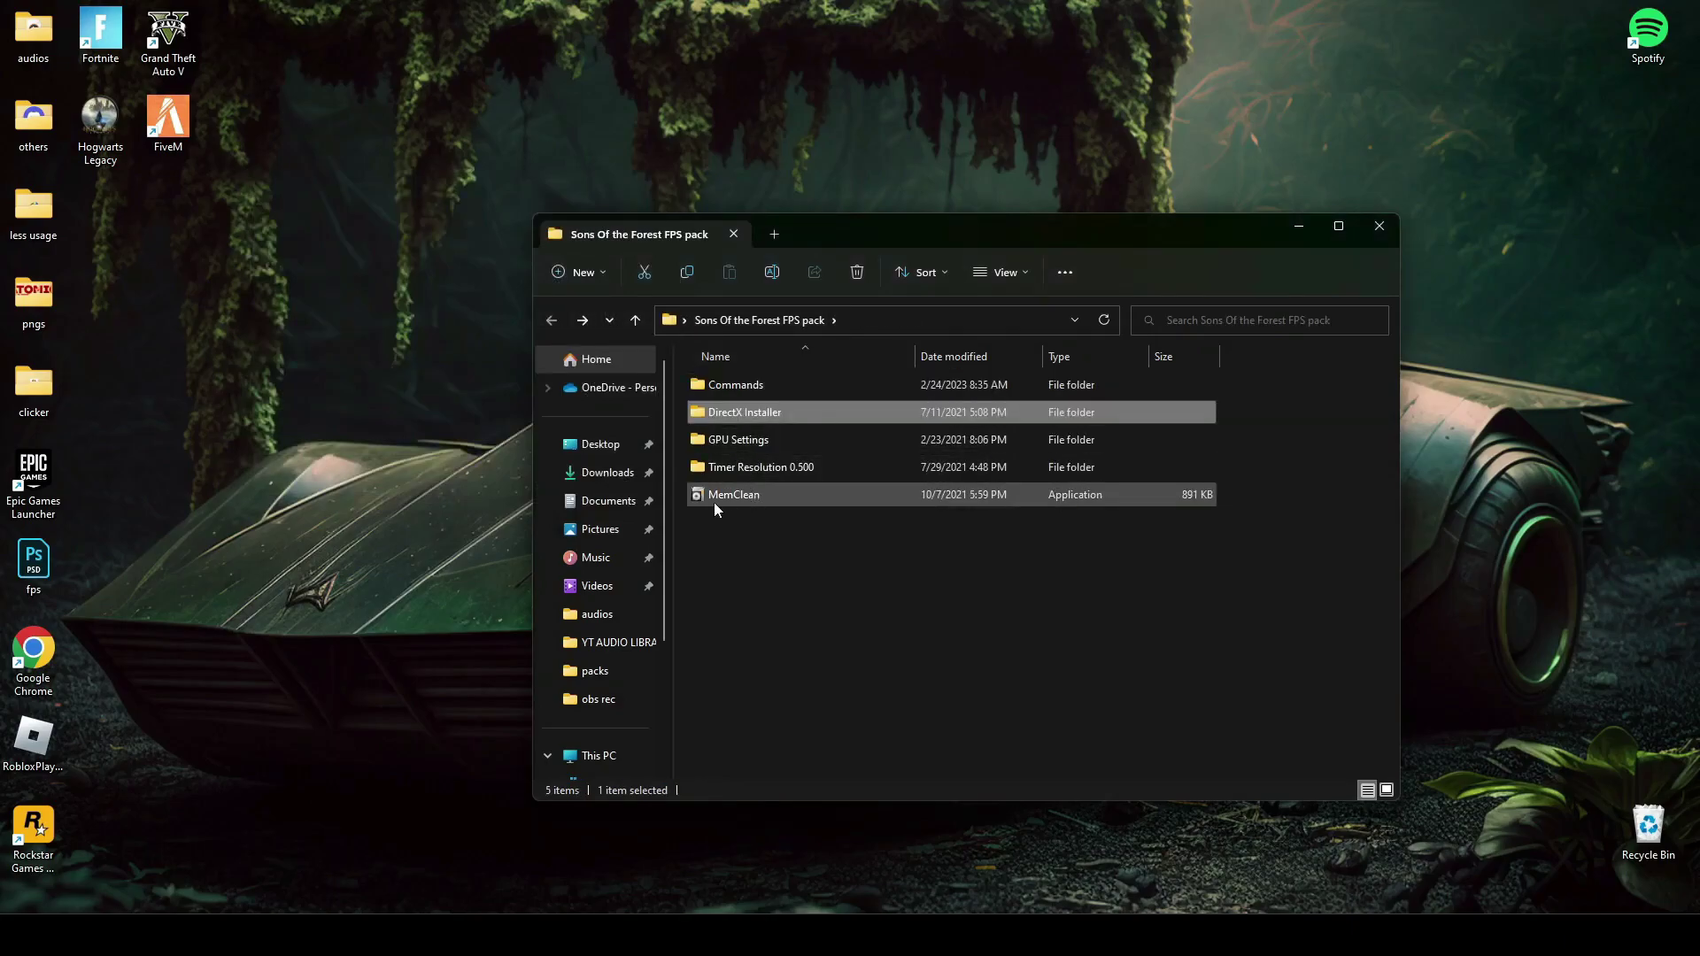
double_click(699, 441)
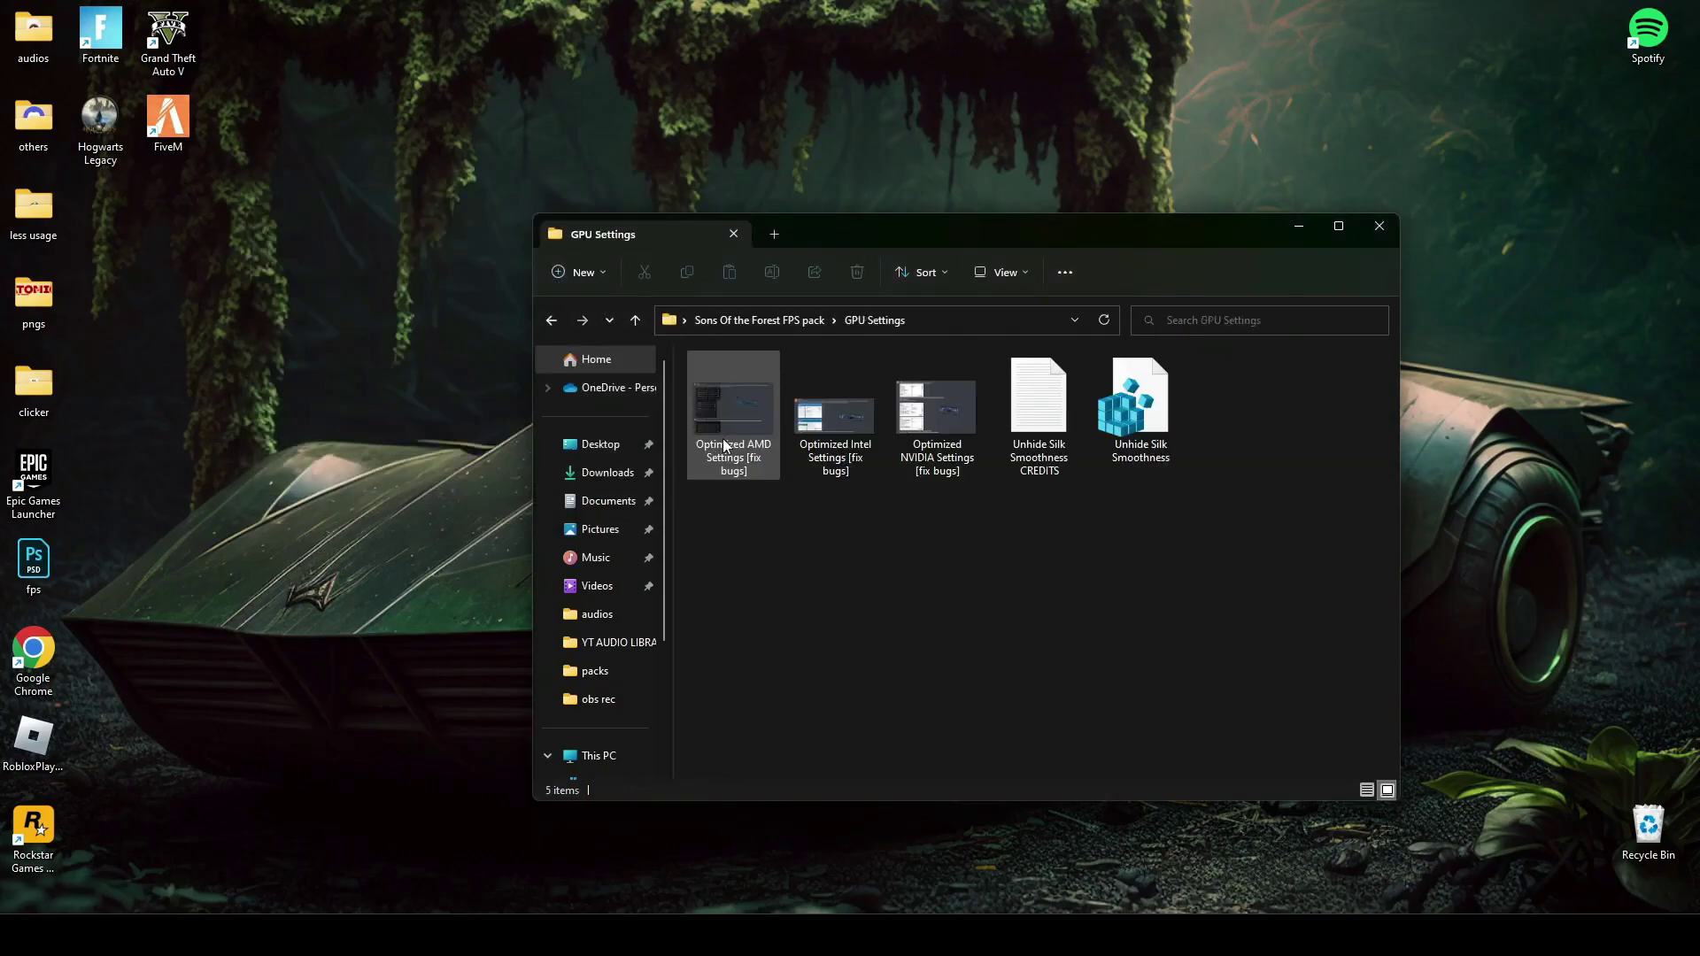
drag(710, 519, 946, 366)
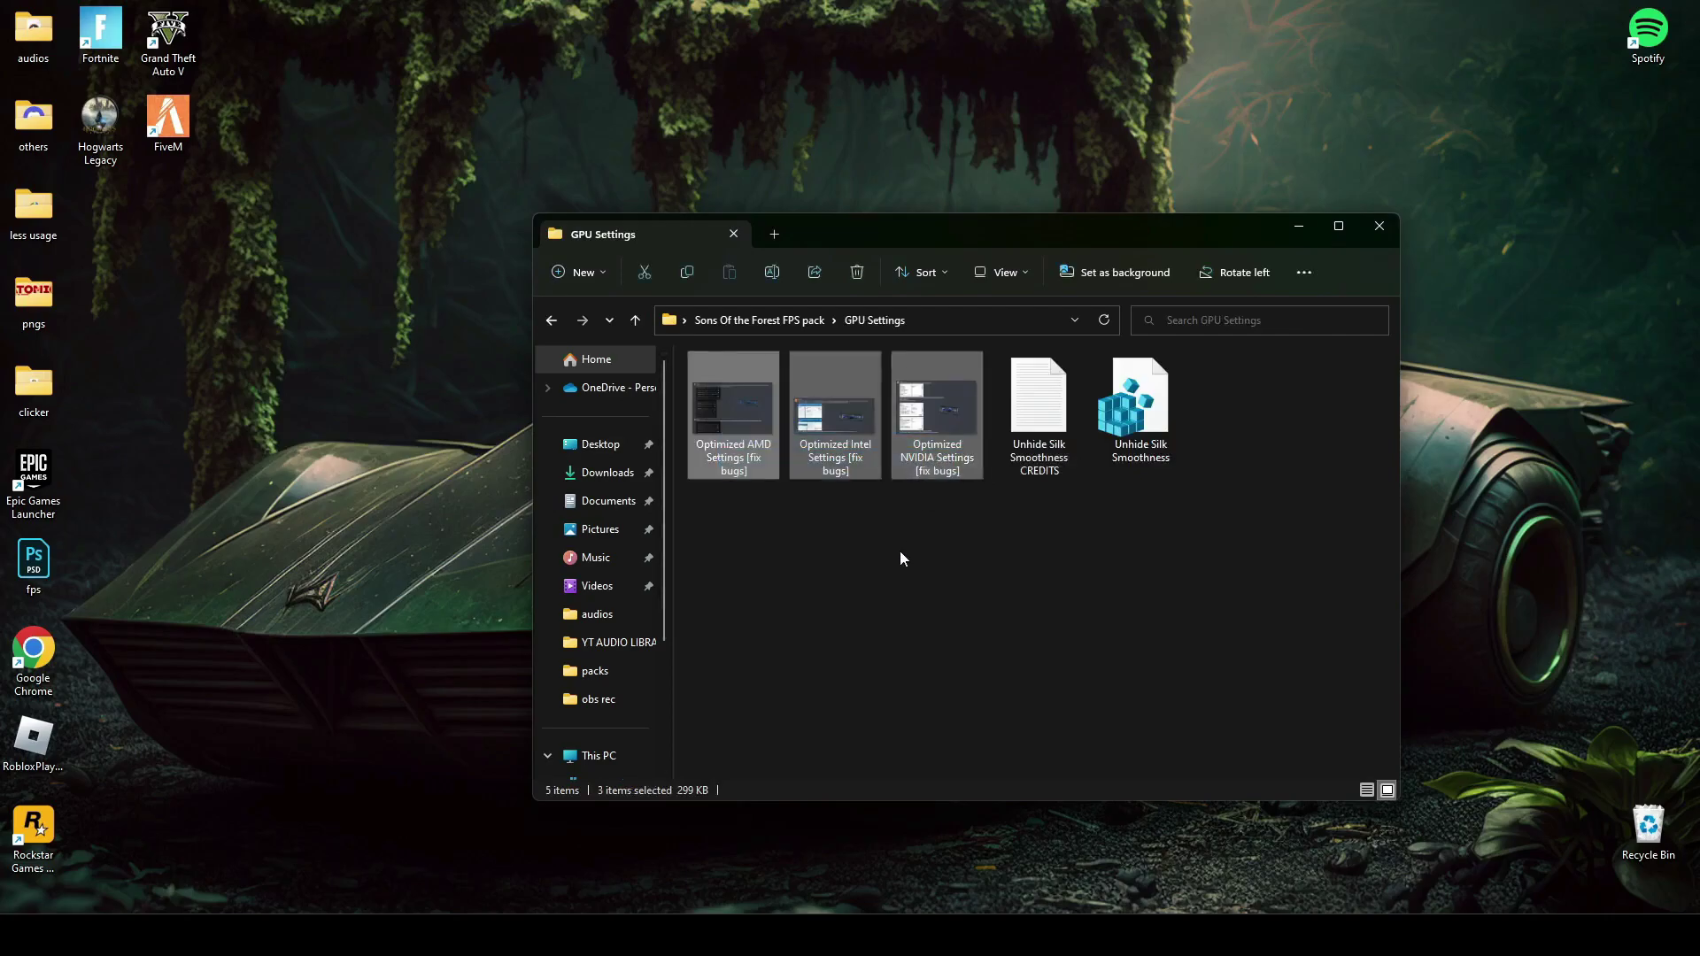
View the Optimized AMD, Intel and NVIDIA settings images in Photos, ending on NVIDIA
double_click(728, 432)
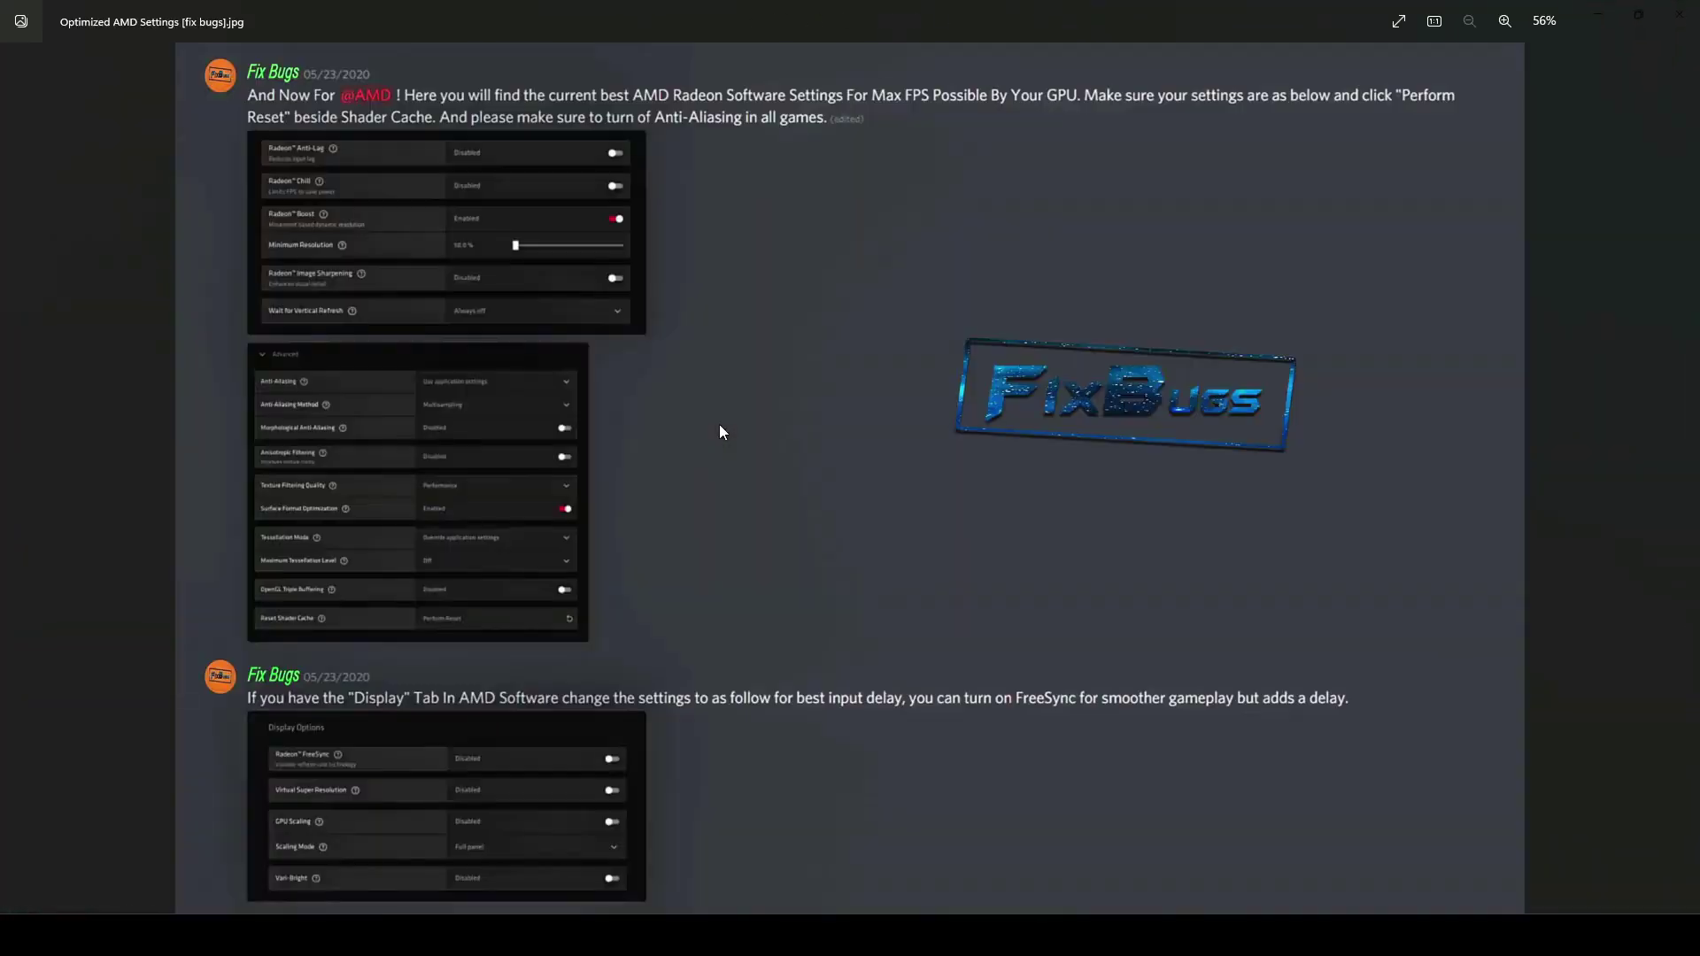
key(Right)
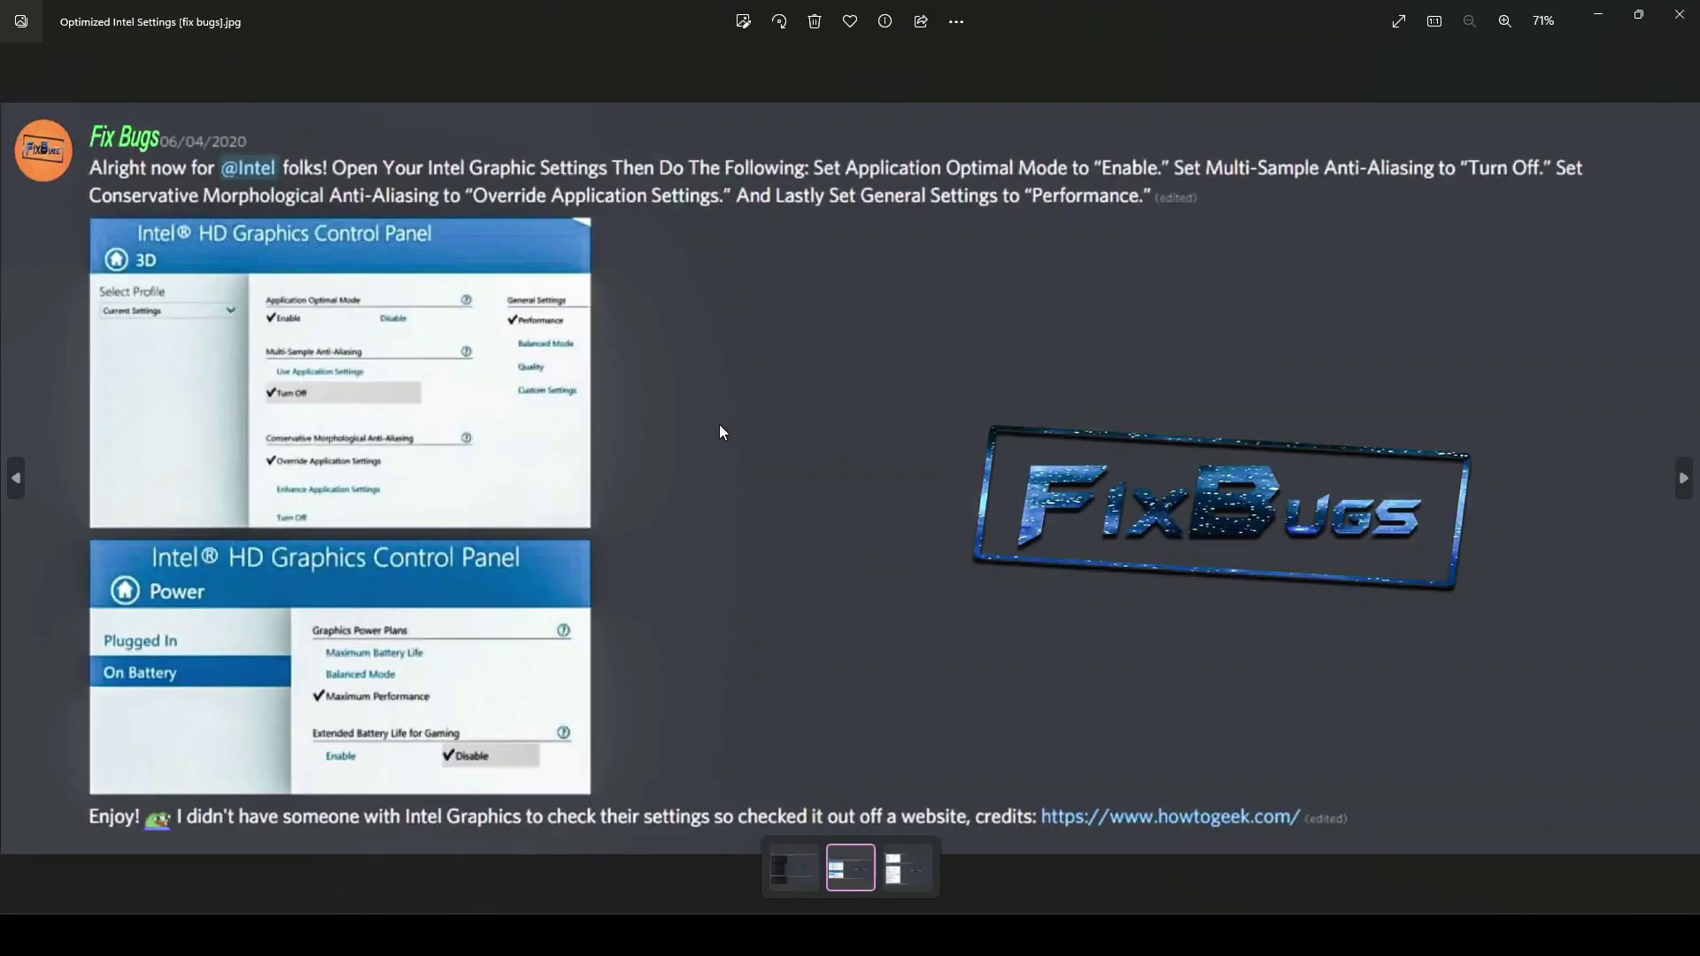
key(Right)
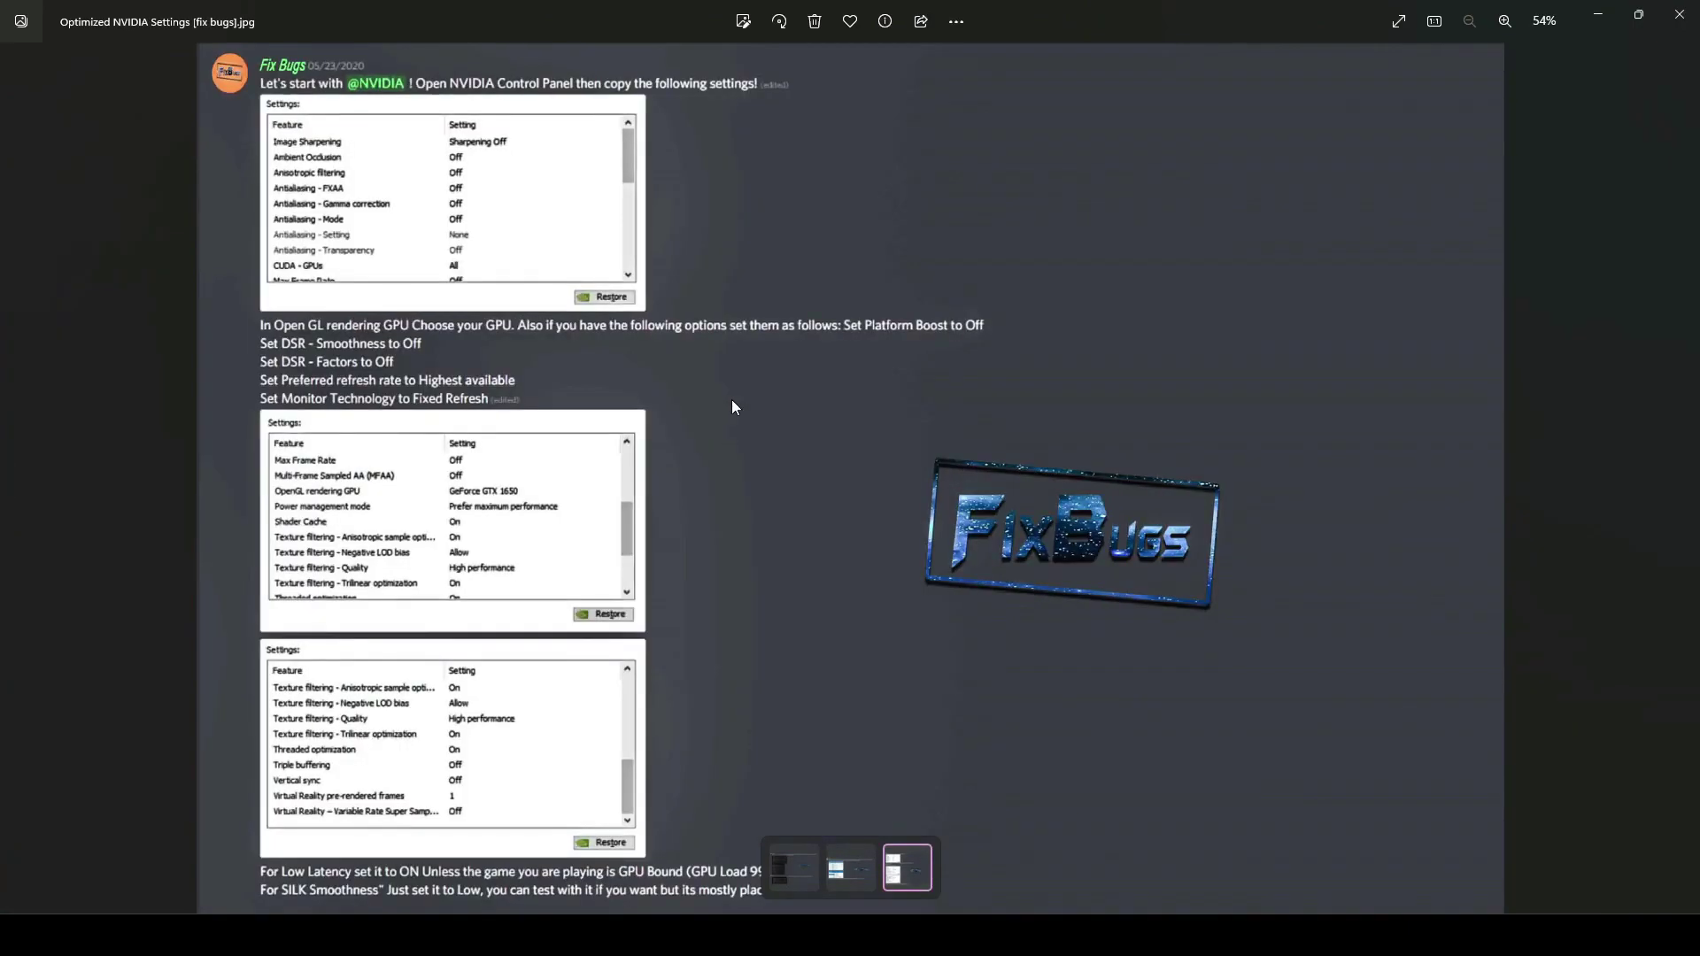
Merge Unhide Silk Smoothness.reg into the registry, confirming the warning and success message
click(1680, 14)
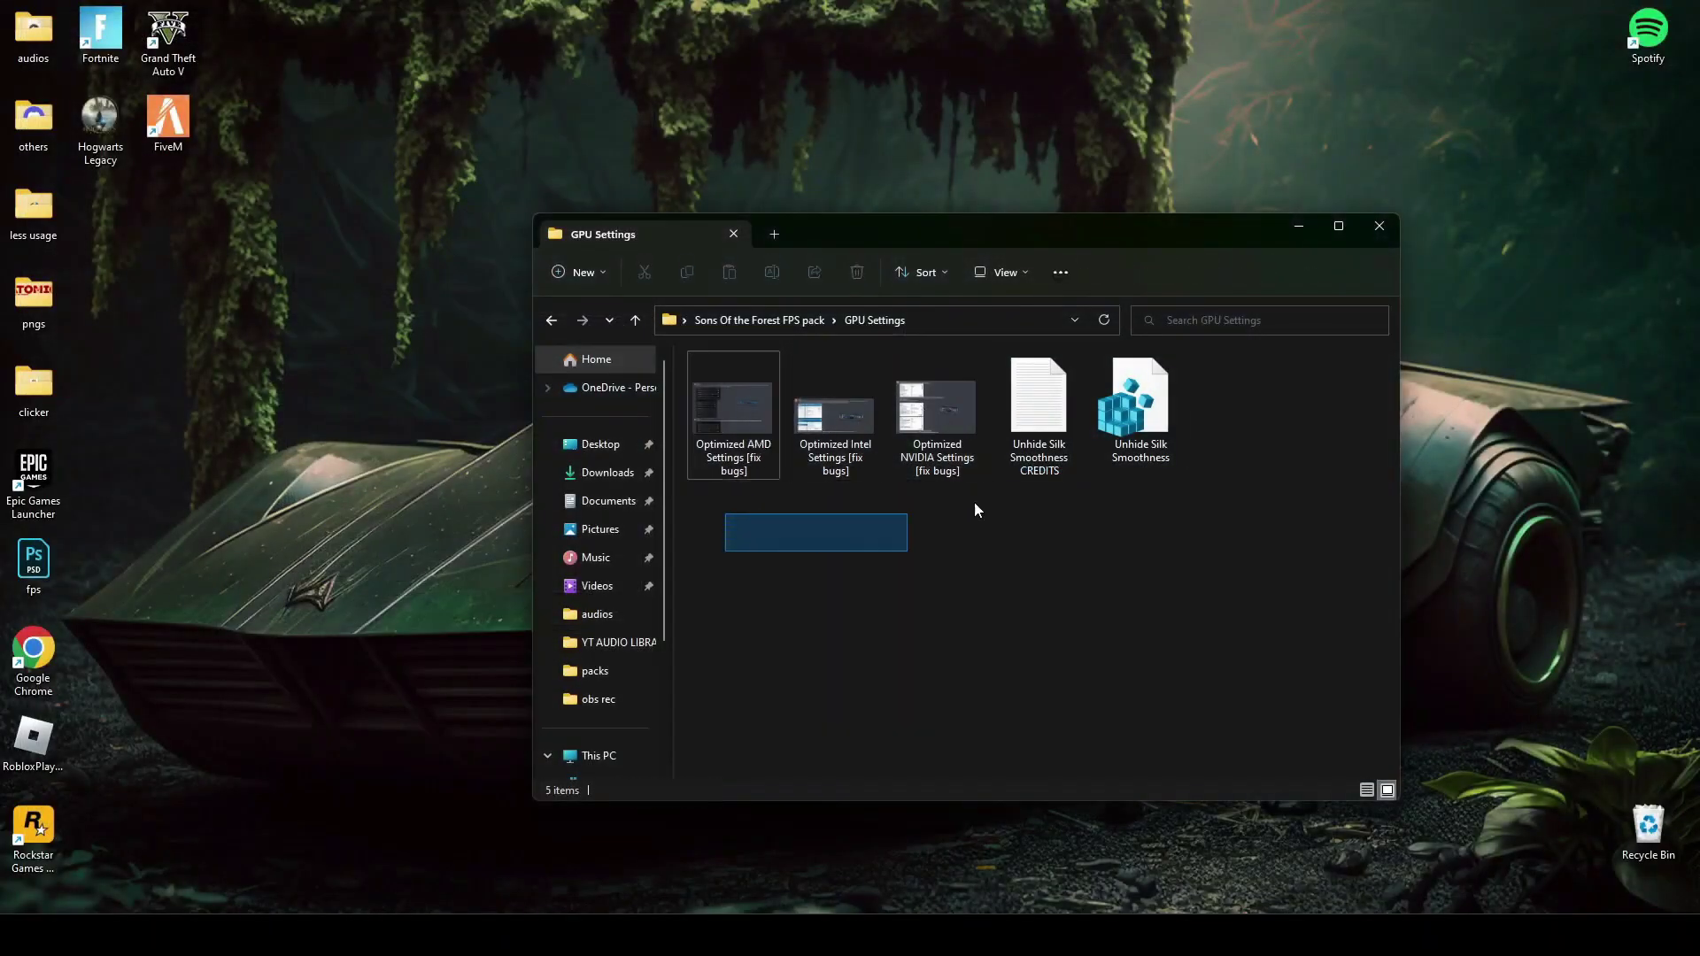
drag(974, 509, 1071, 363)
click(1170, 518)
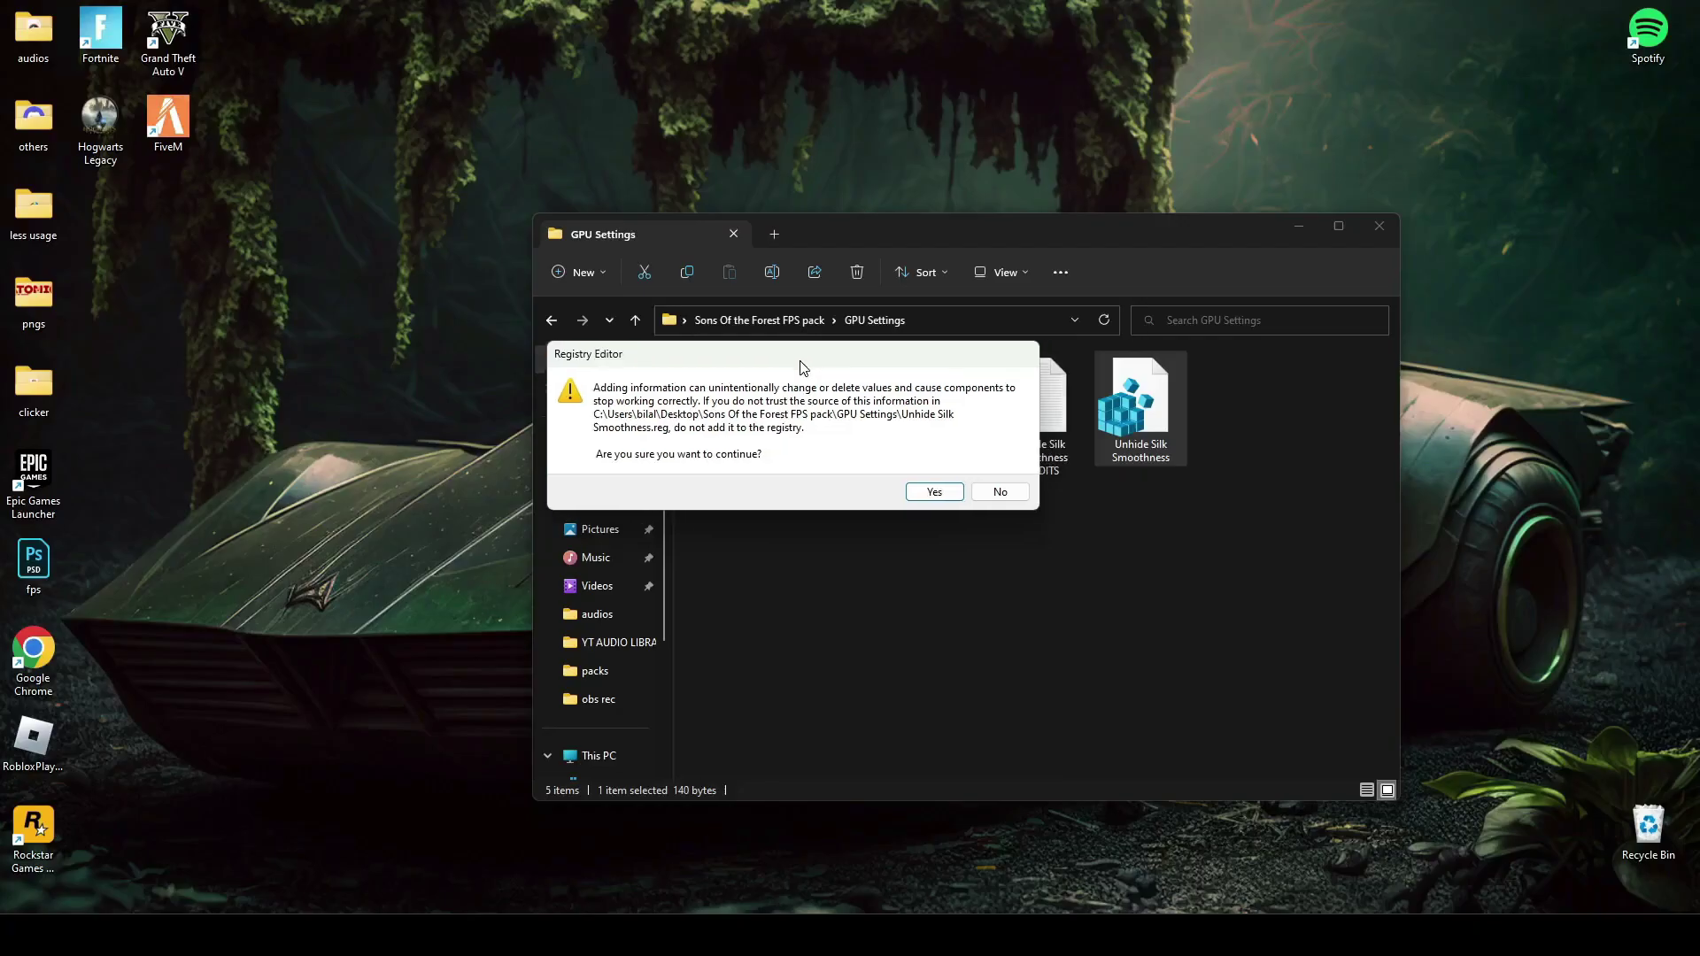
click(932, 492)
click(1045, 465)
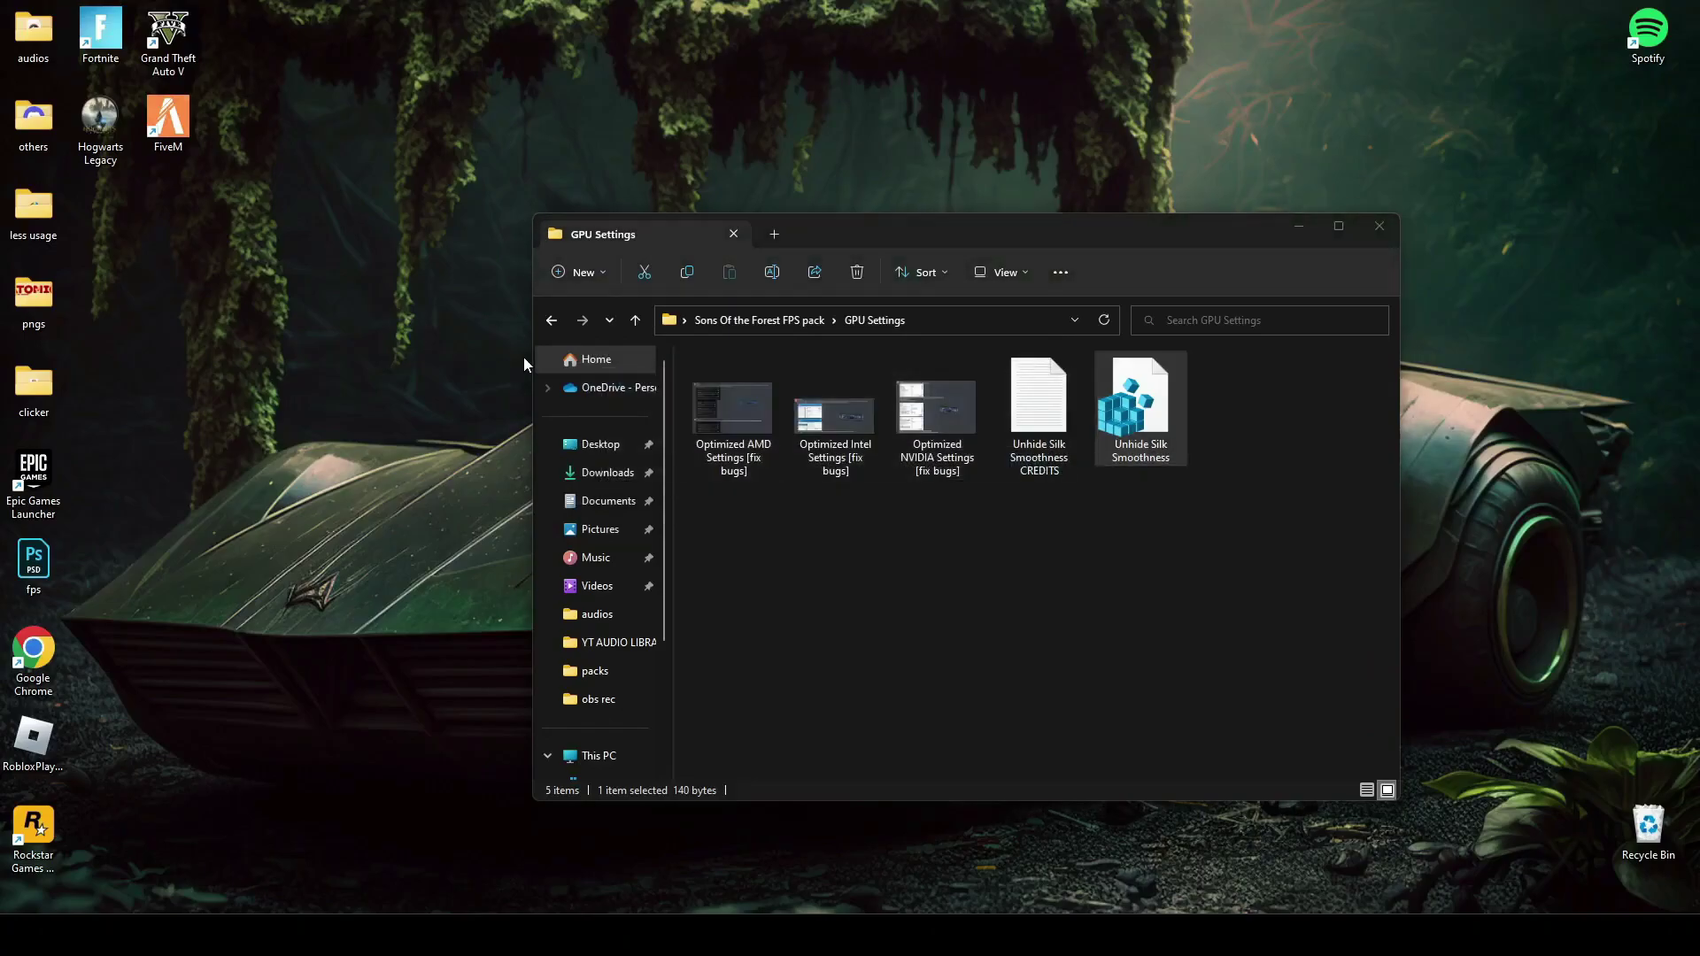
Install Memory Cleaner 2.72 from the FPS pack's MemClean file, accepting the license
key(BackSpace)
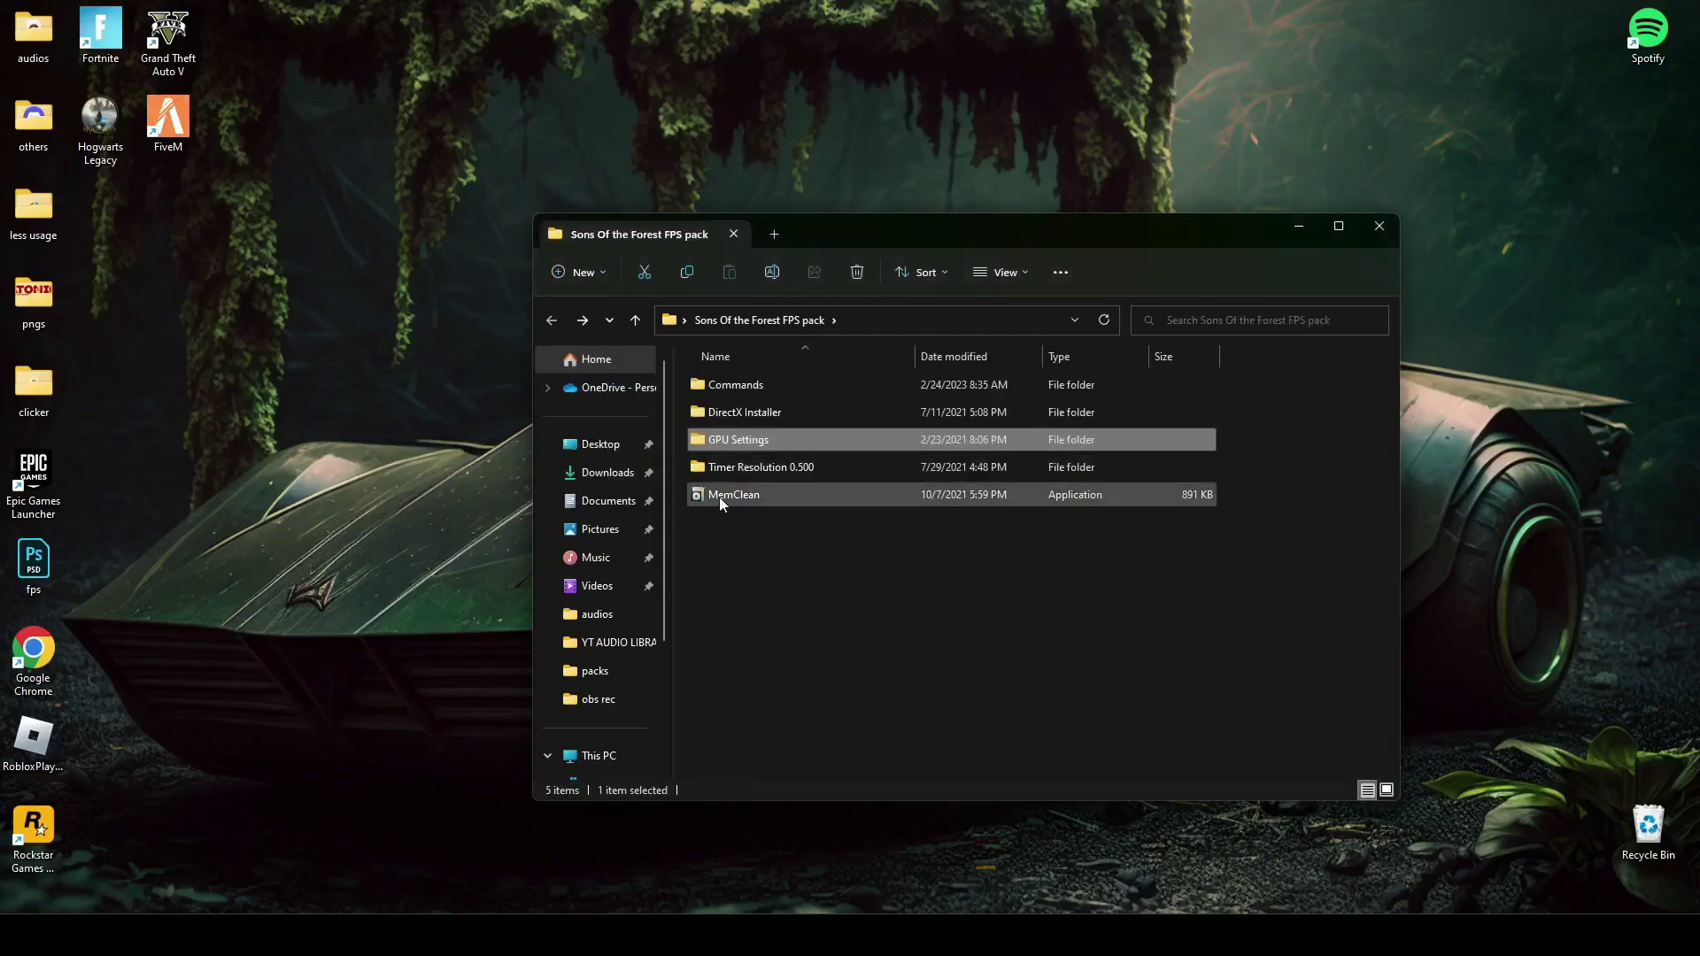
double_click(731, 496)
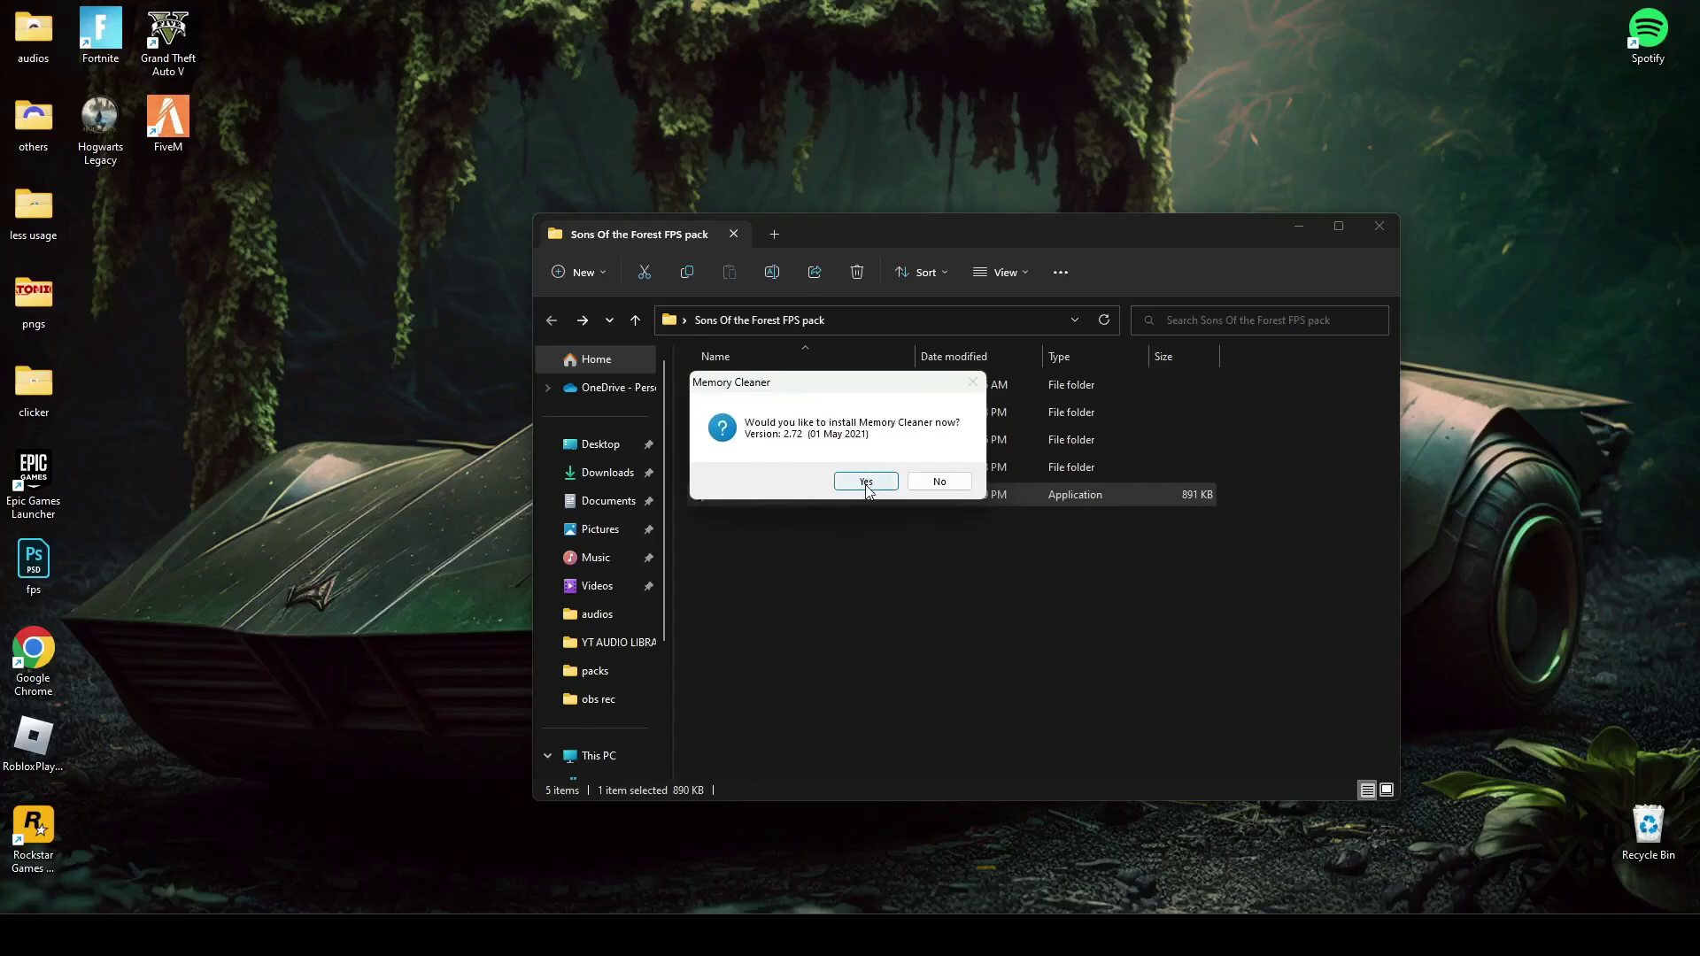
click(867, 482)
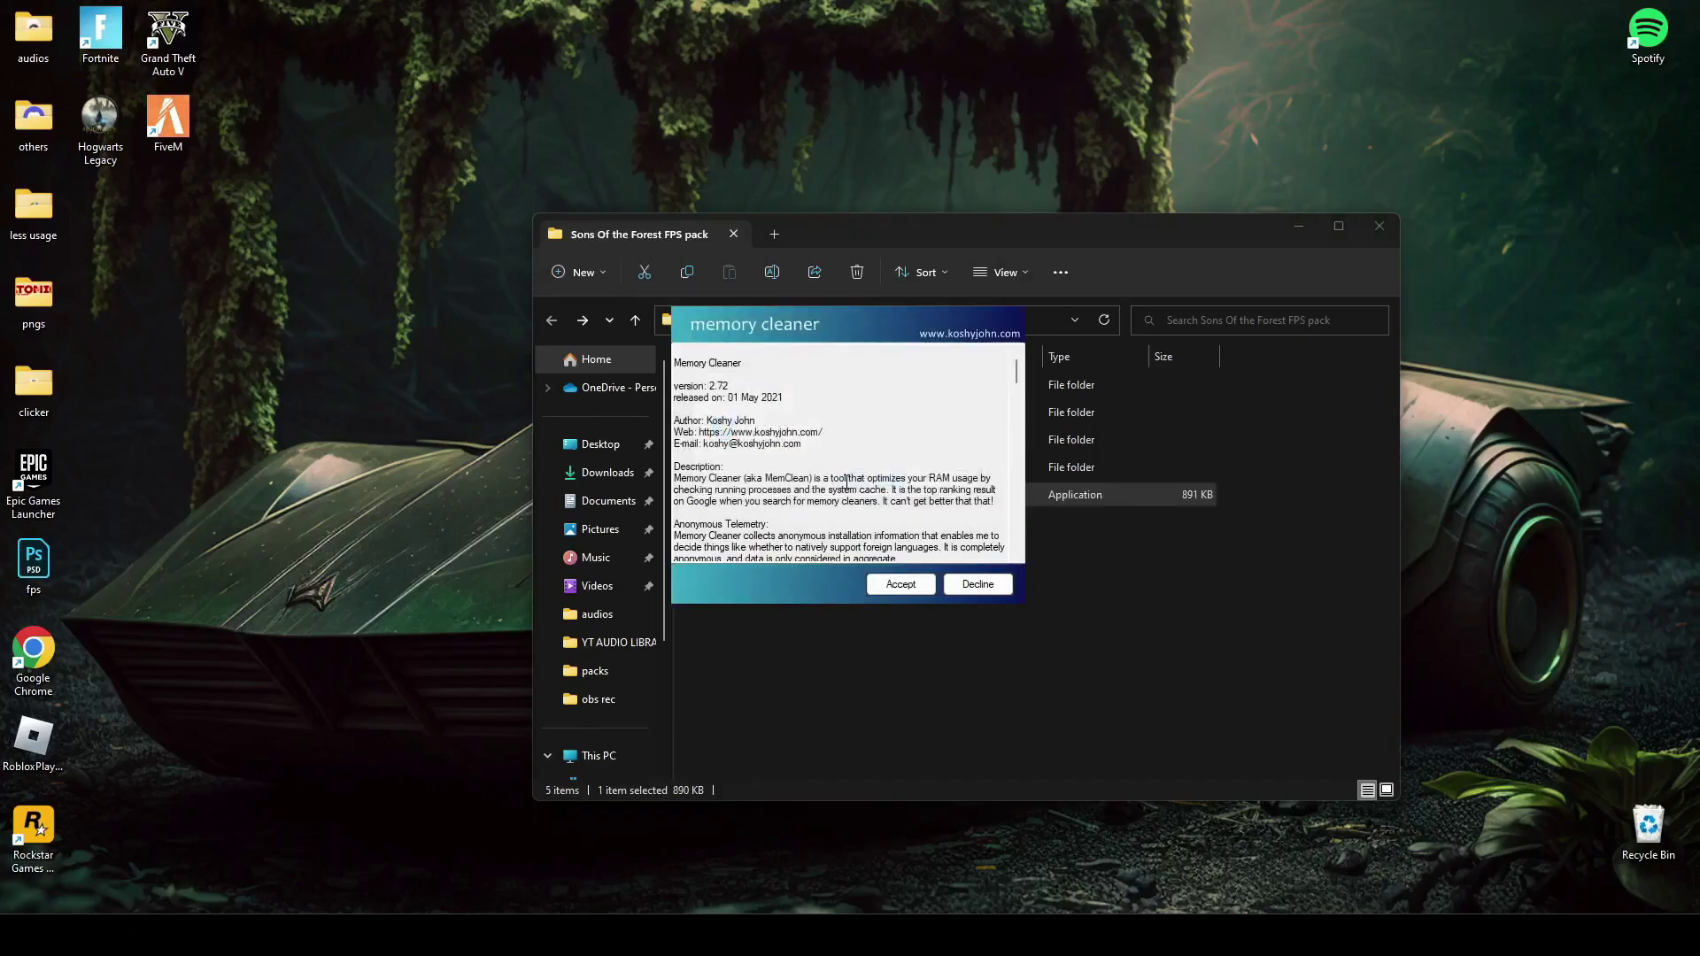
click(901, 584)
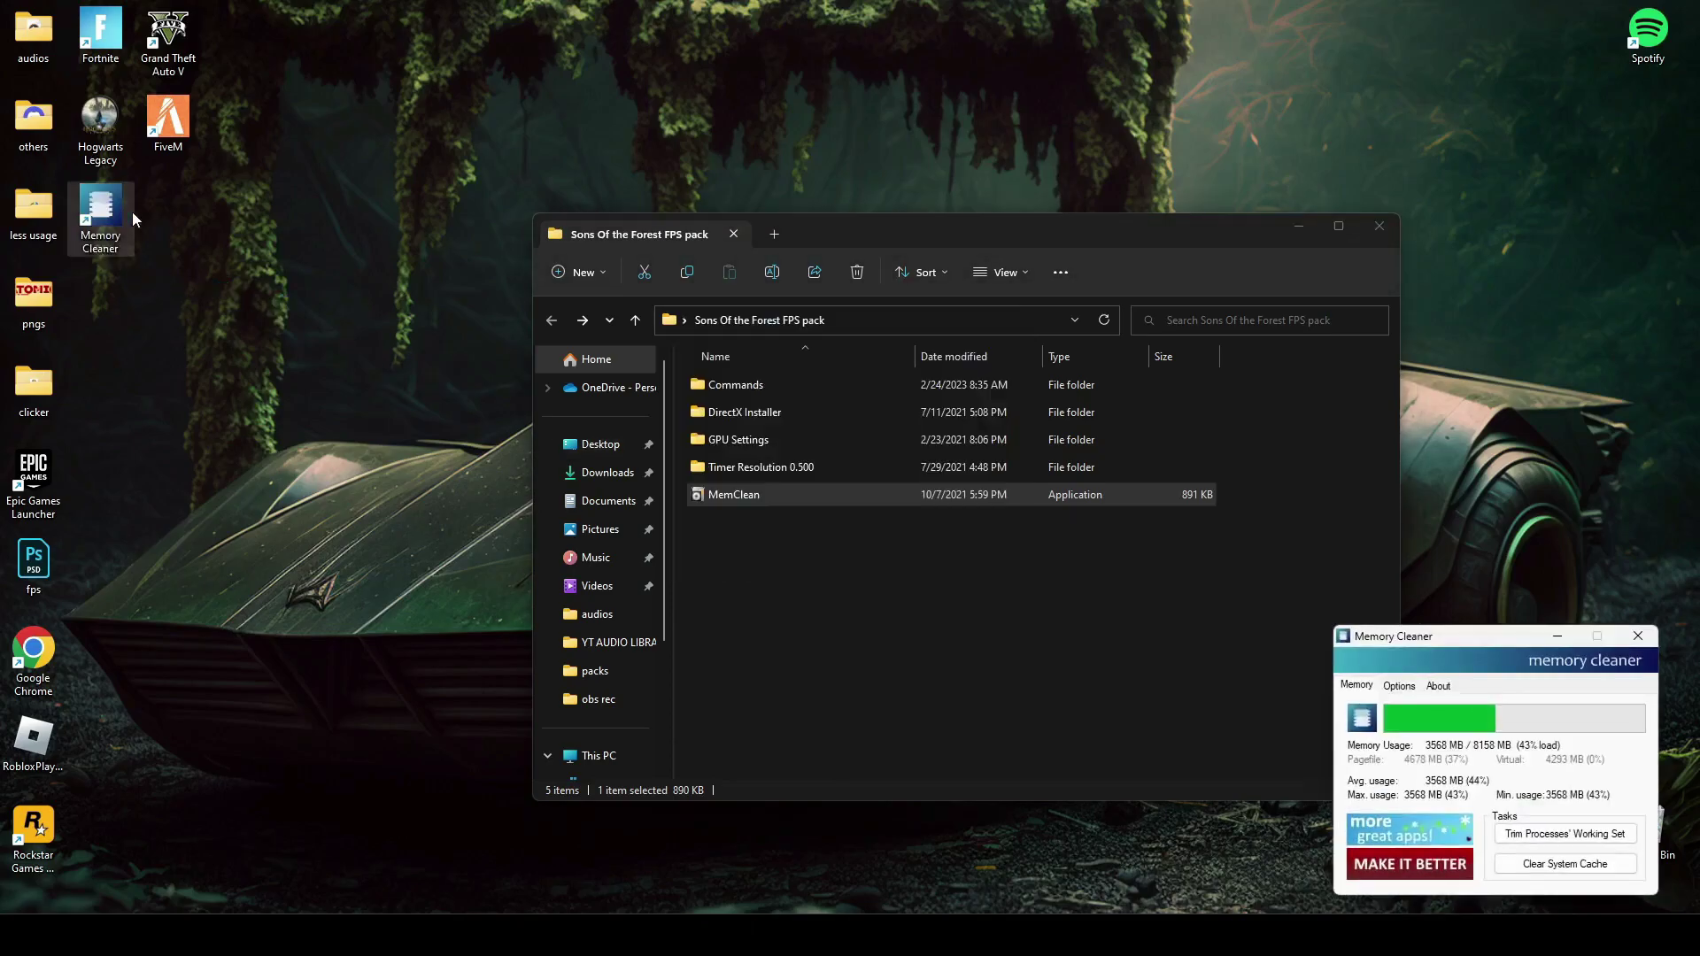
Clear the system cache and trim working sets, dropping usage to 2490 MB, then minimize Memory Cleaner
drag(1509, 639, 1378, 581)
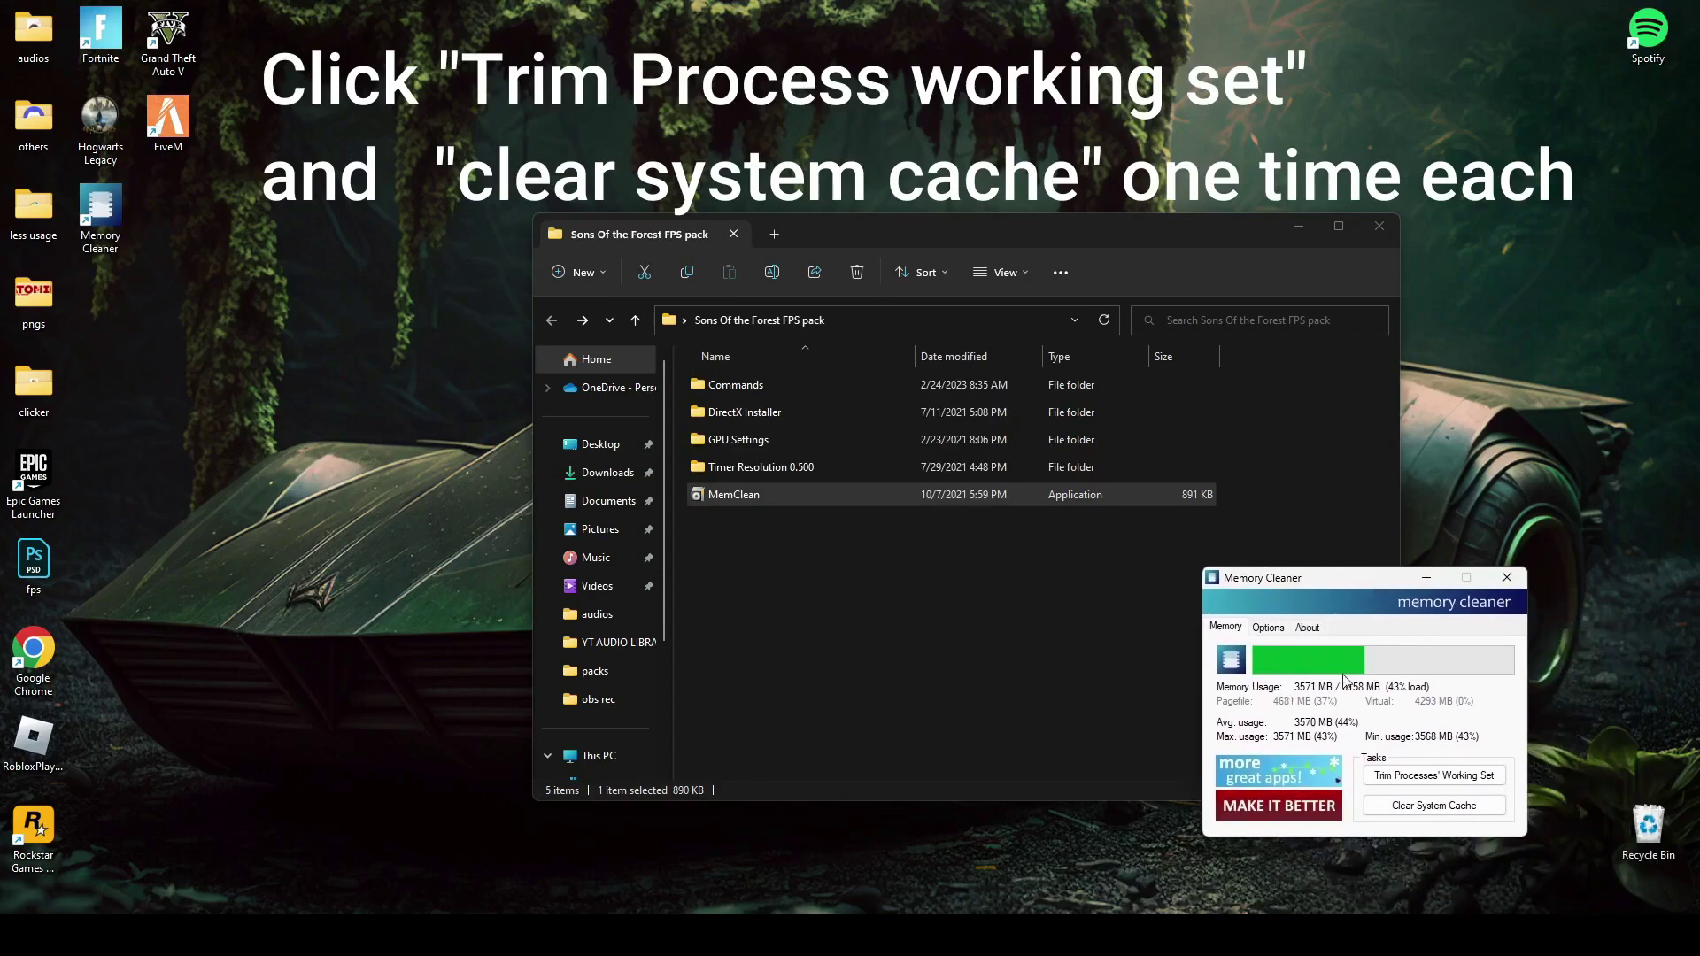
click(1436, 813)
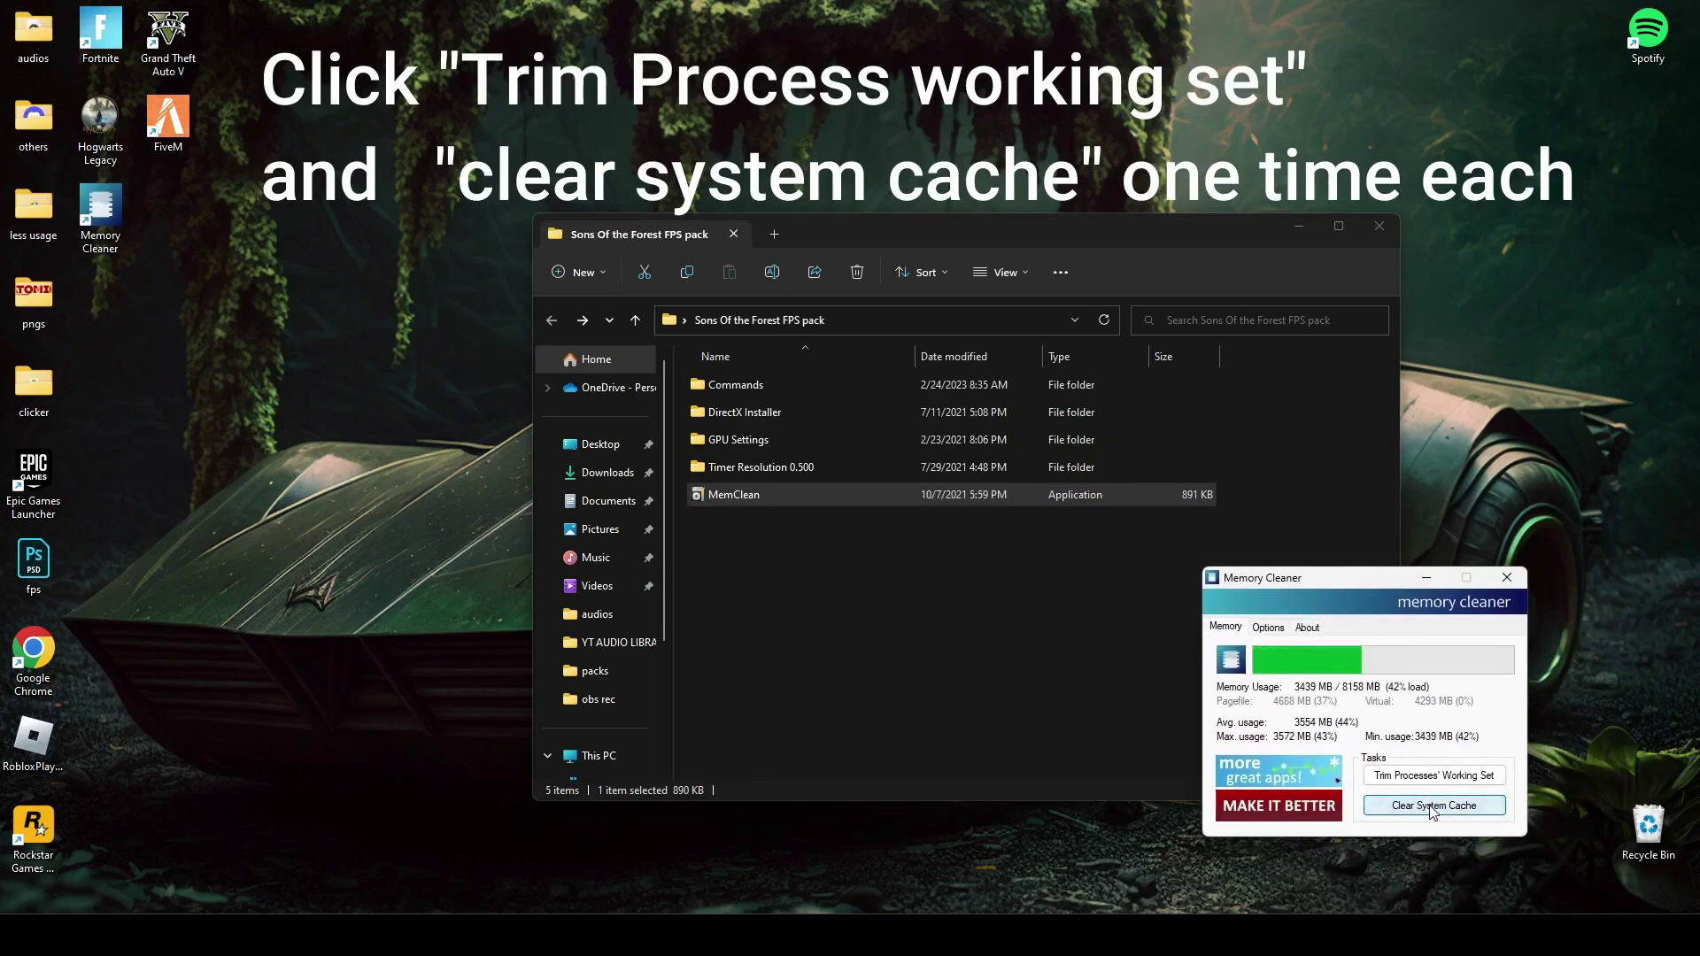
click(1433, 776)
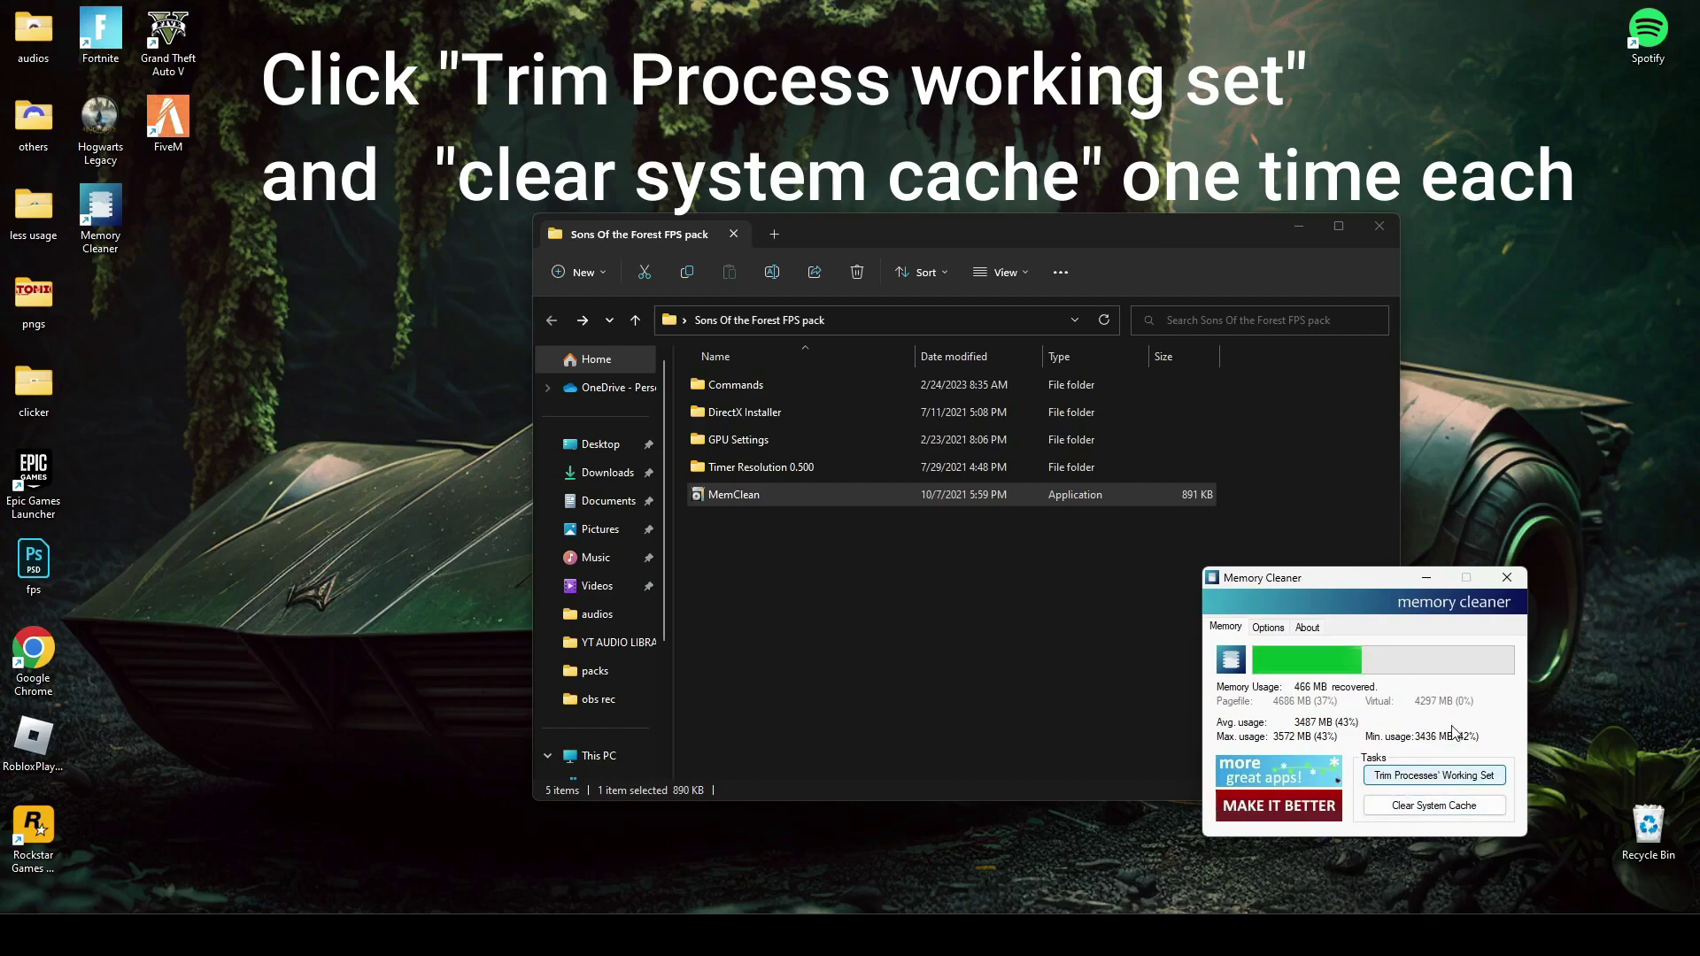
click(1426, 580)
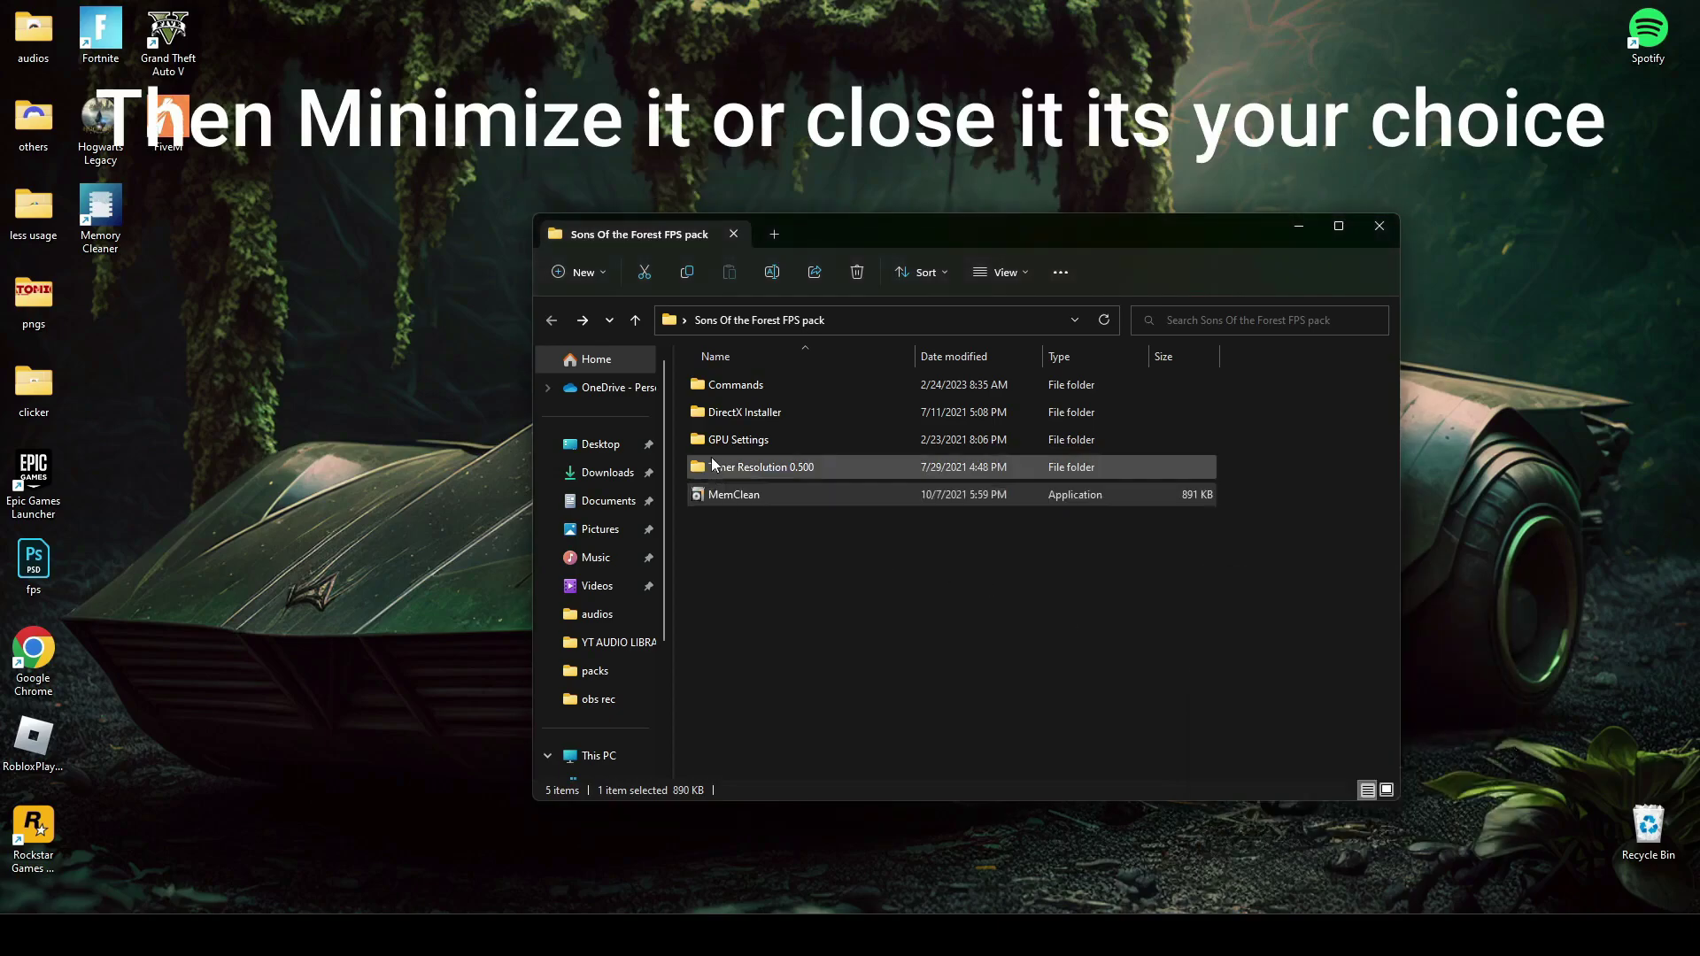
Open the Timer Resolution 0.500 'cmd code' notes and search 'cmd' for an administrator Command Prompt
double_click(776, 468)
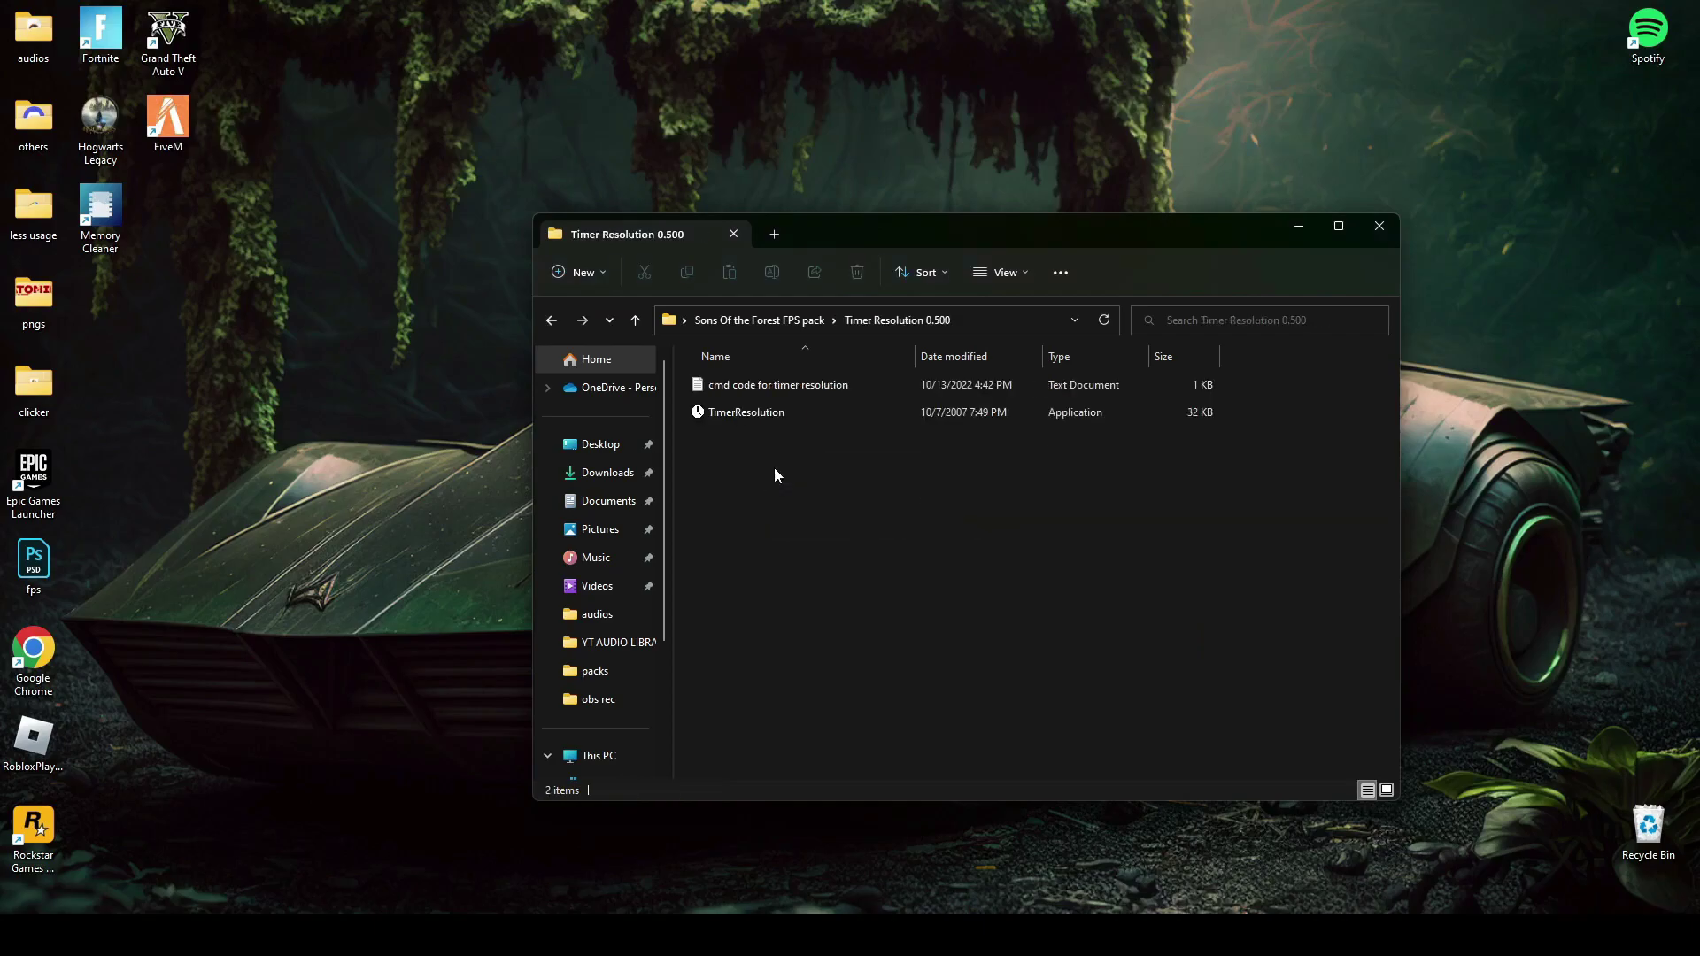
double_click(730, 386)
drag(542, 251, 451, 251)
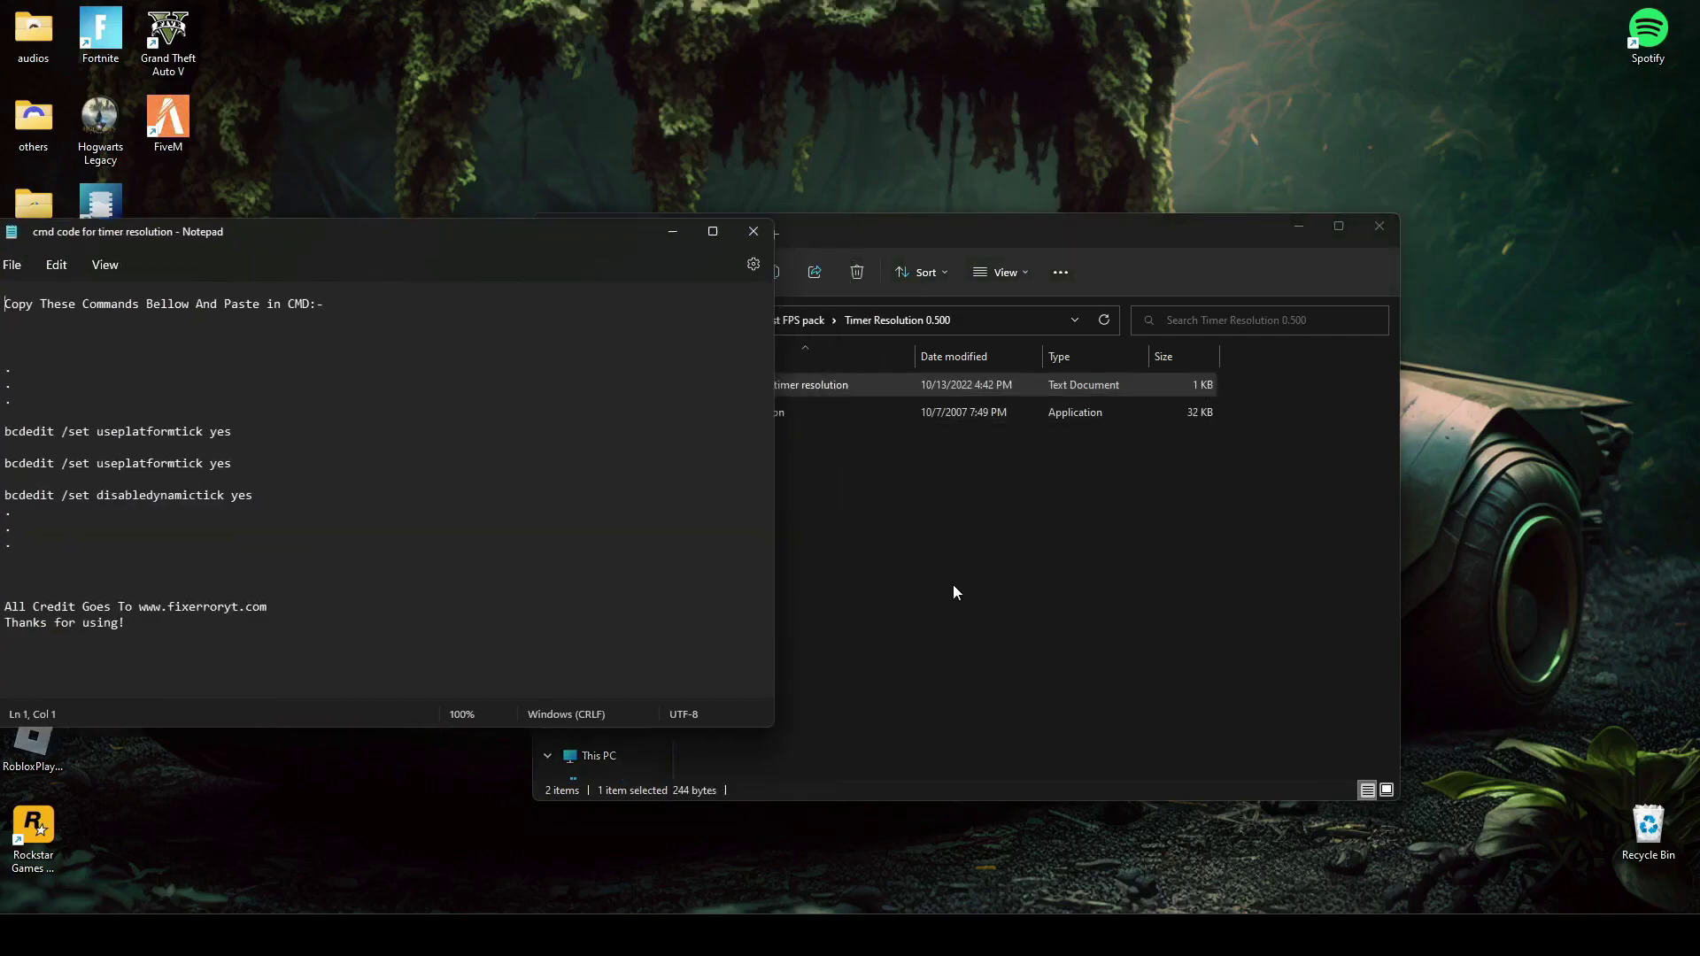
key(super+s)
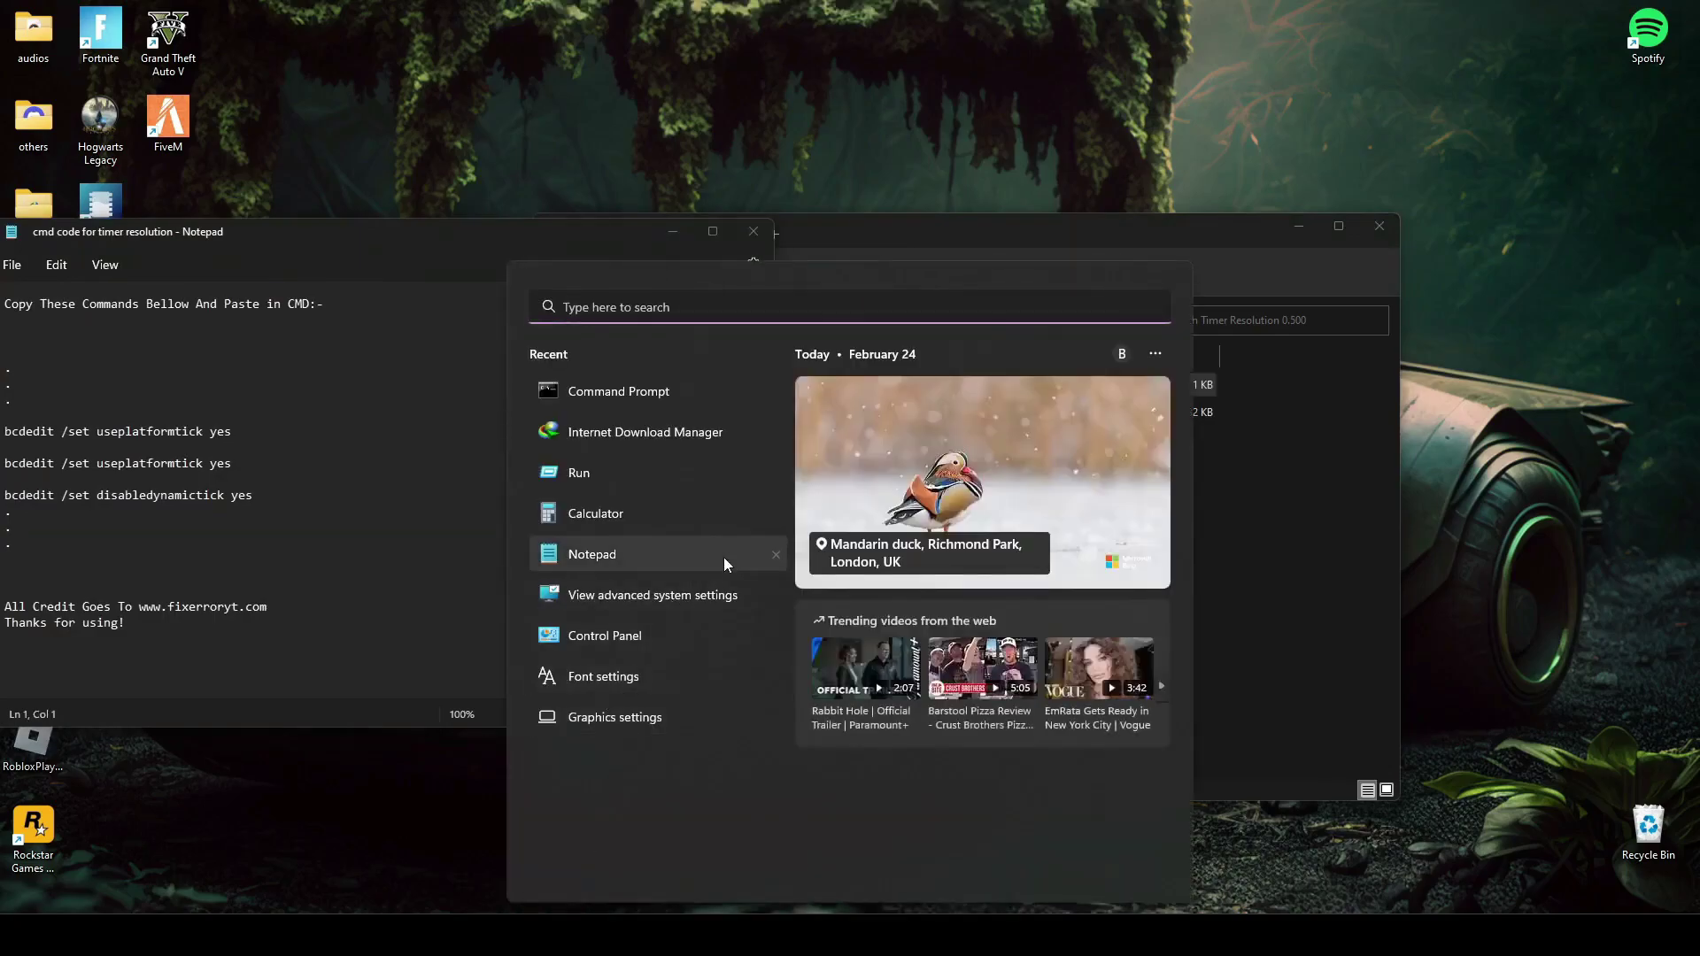
text(cmd)
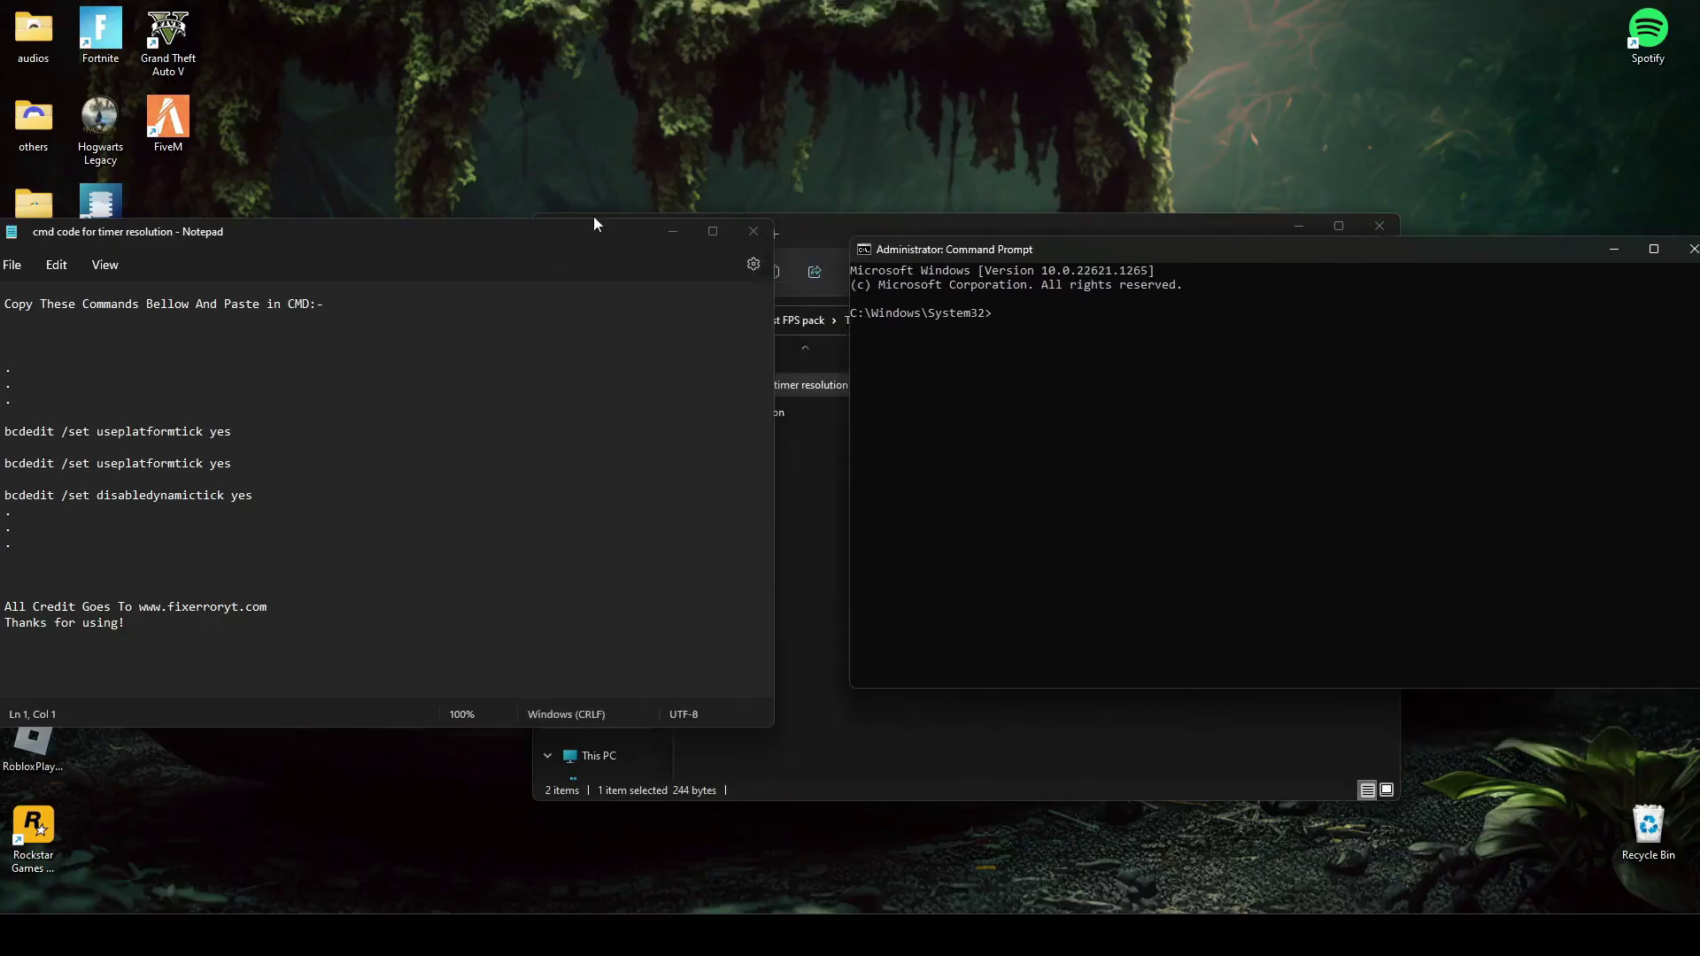
Select the three bcdedit timer command lines in Notepad
click(441, 232)
drag(441, 235, 531, 215)
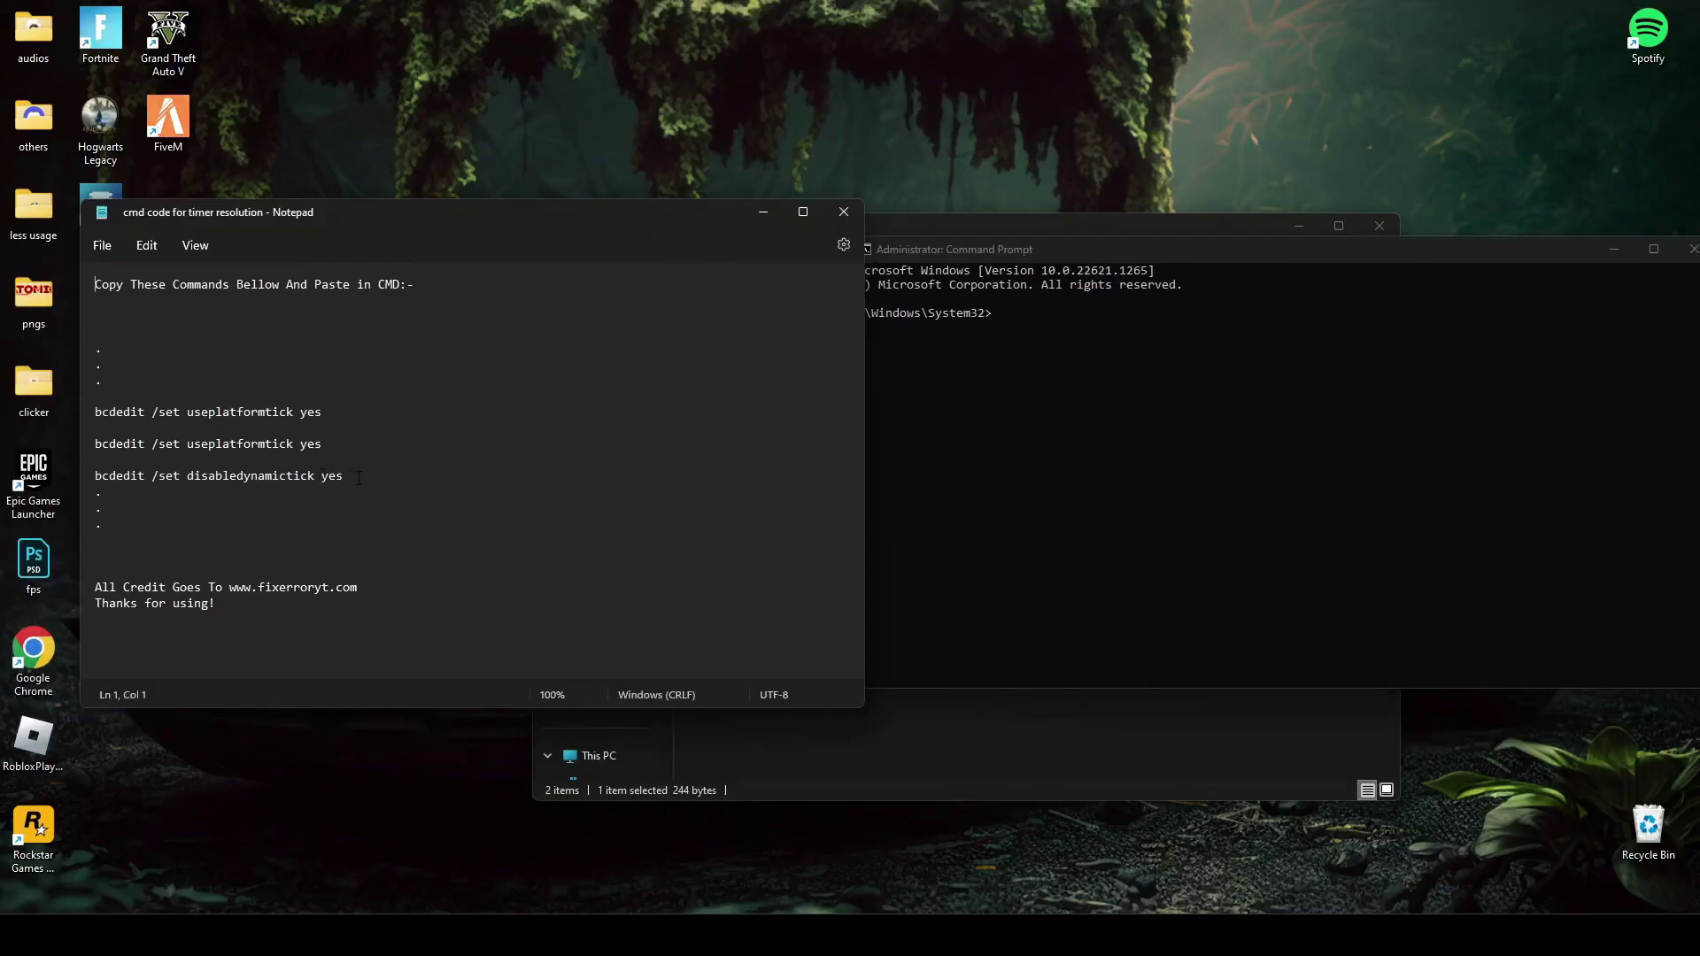
drag(359, 478, 216, 443)
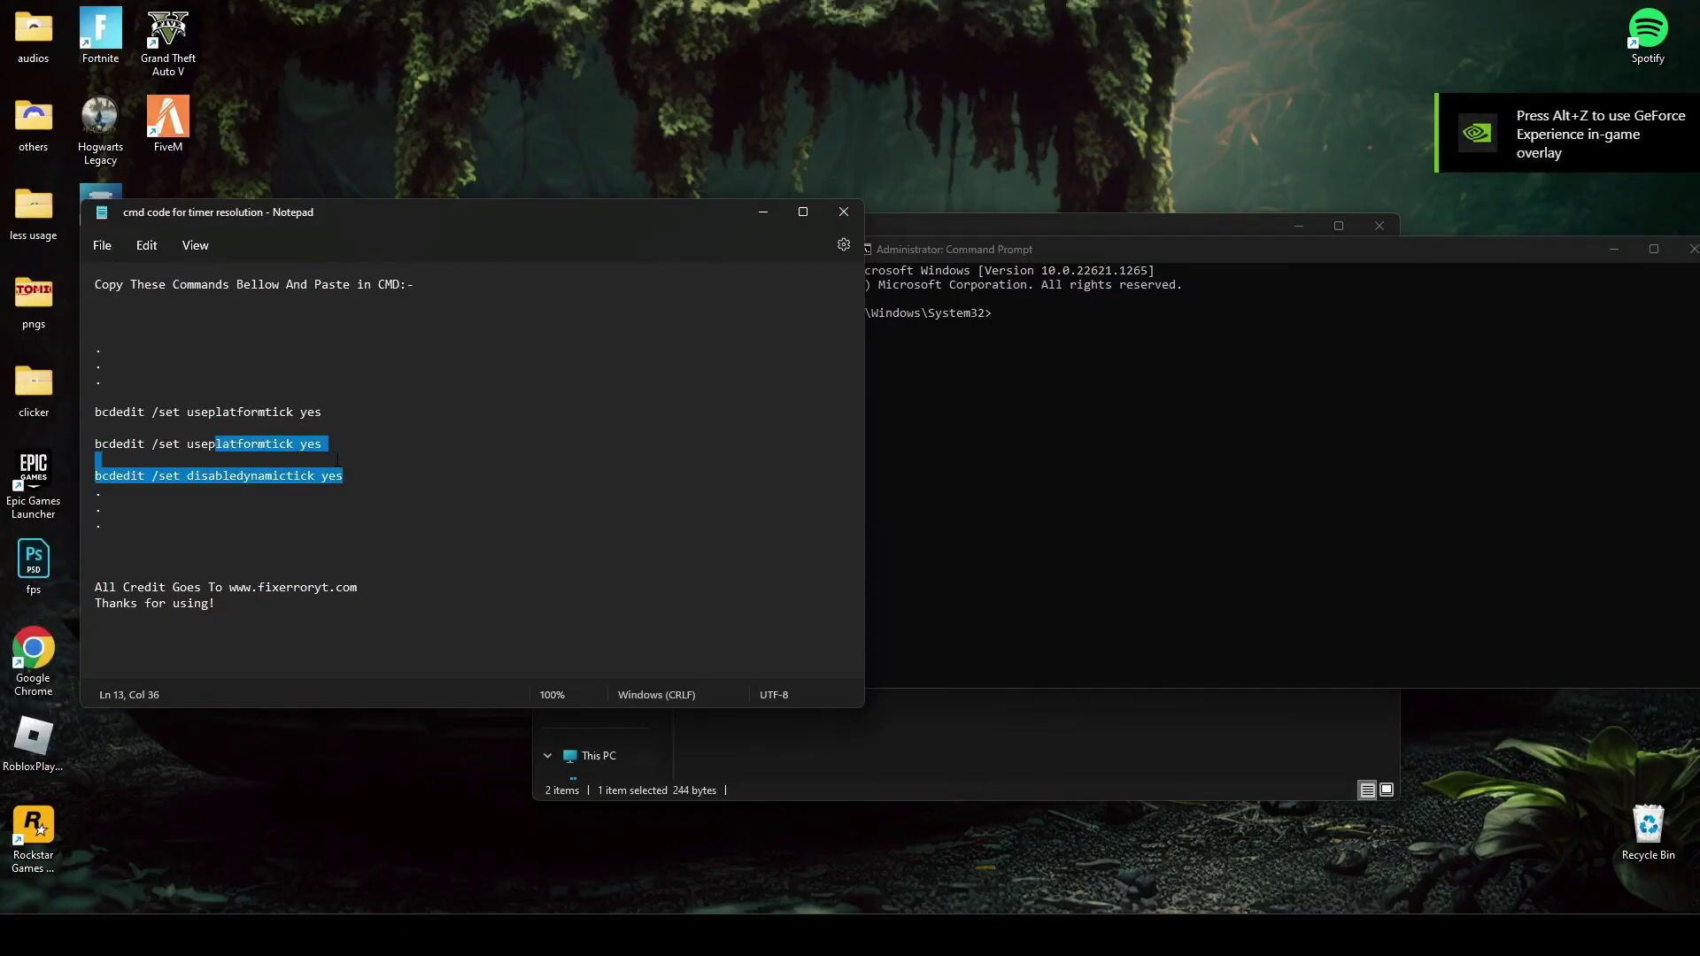
click(381, 478)
drag(356, 479, 96, 411)
key(super+c)
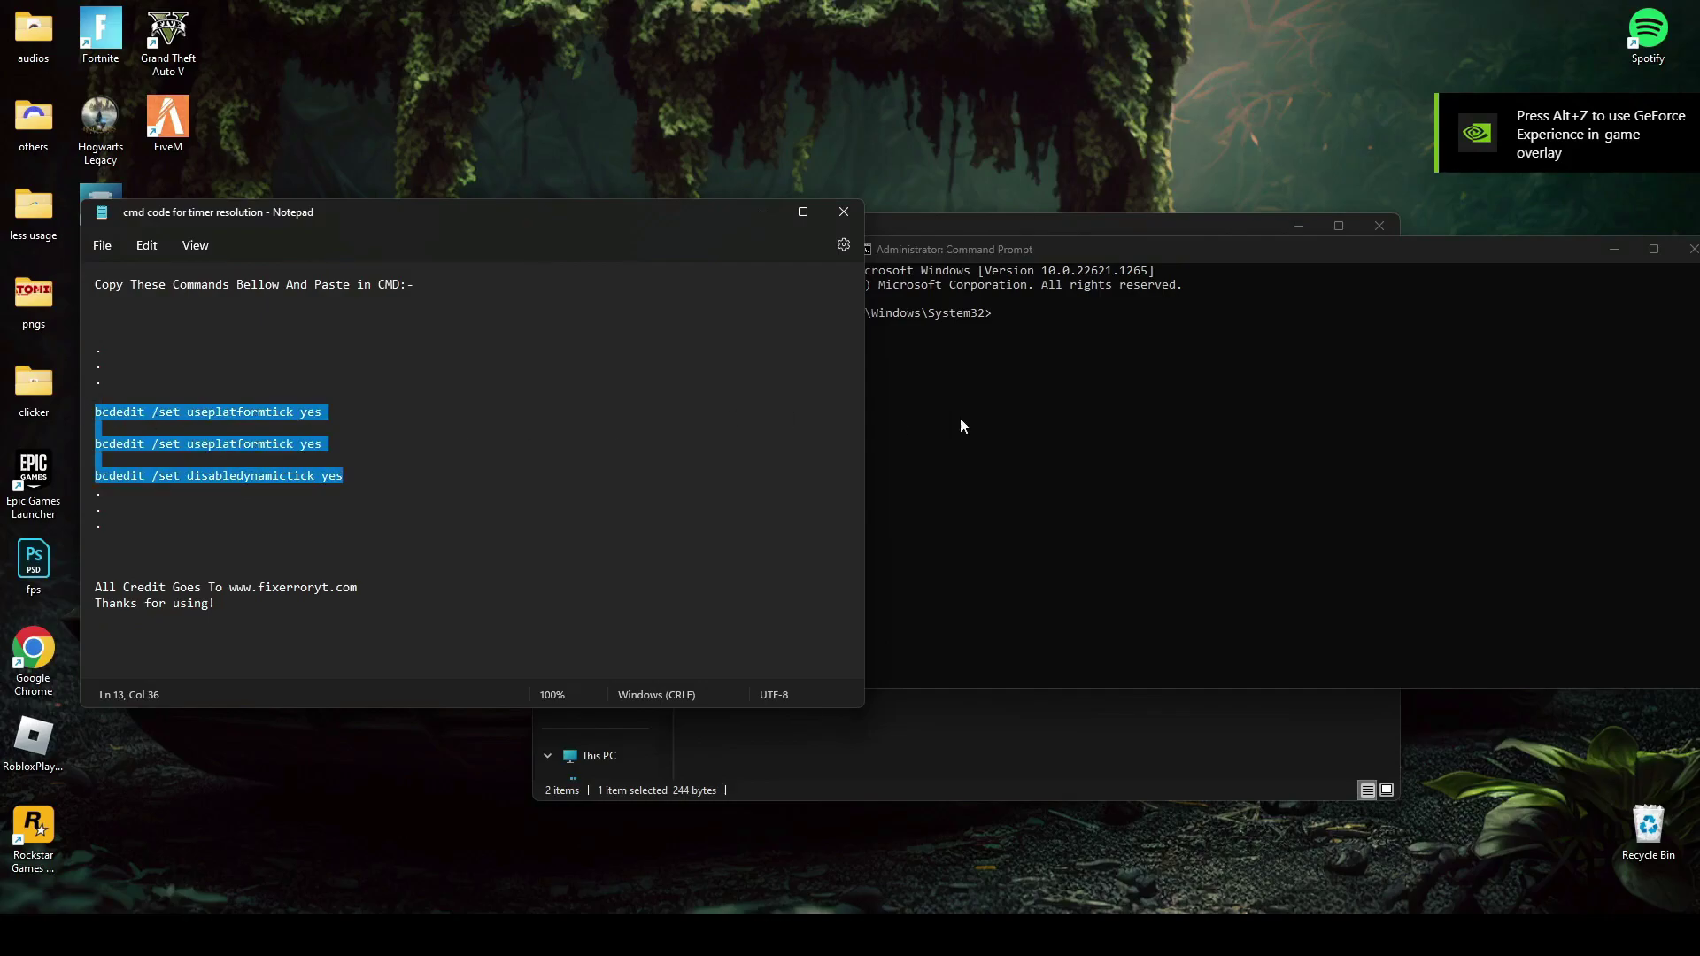
Paste and run the bcdedit commands in Command Prompt, then close it with exit
click(1071, 354)
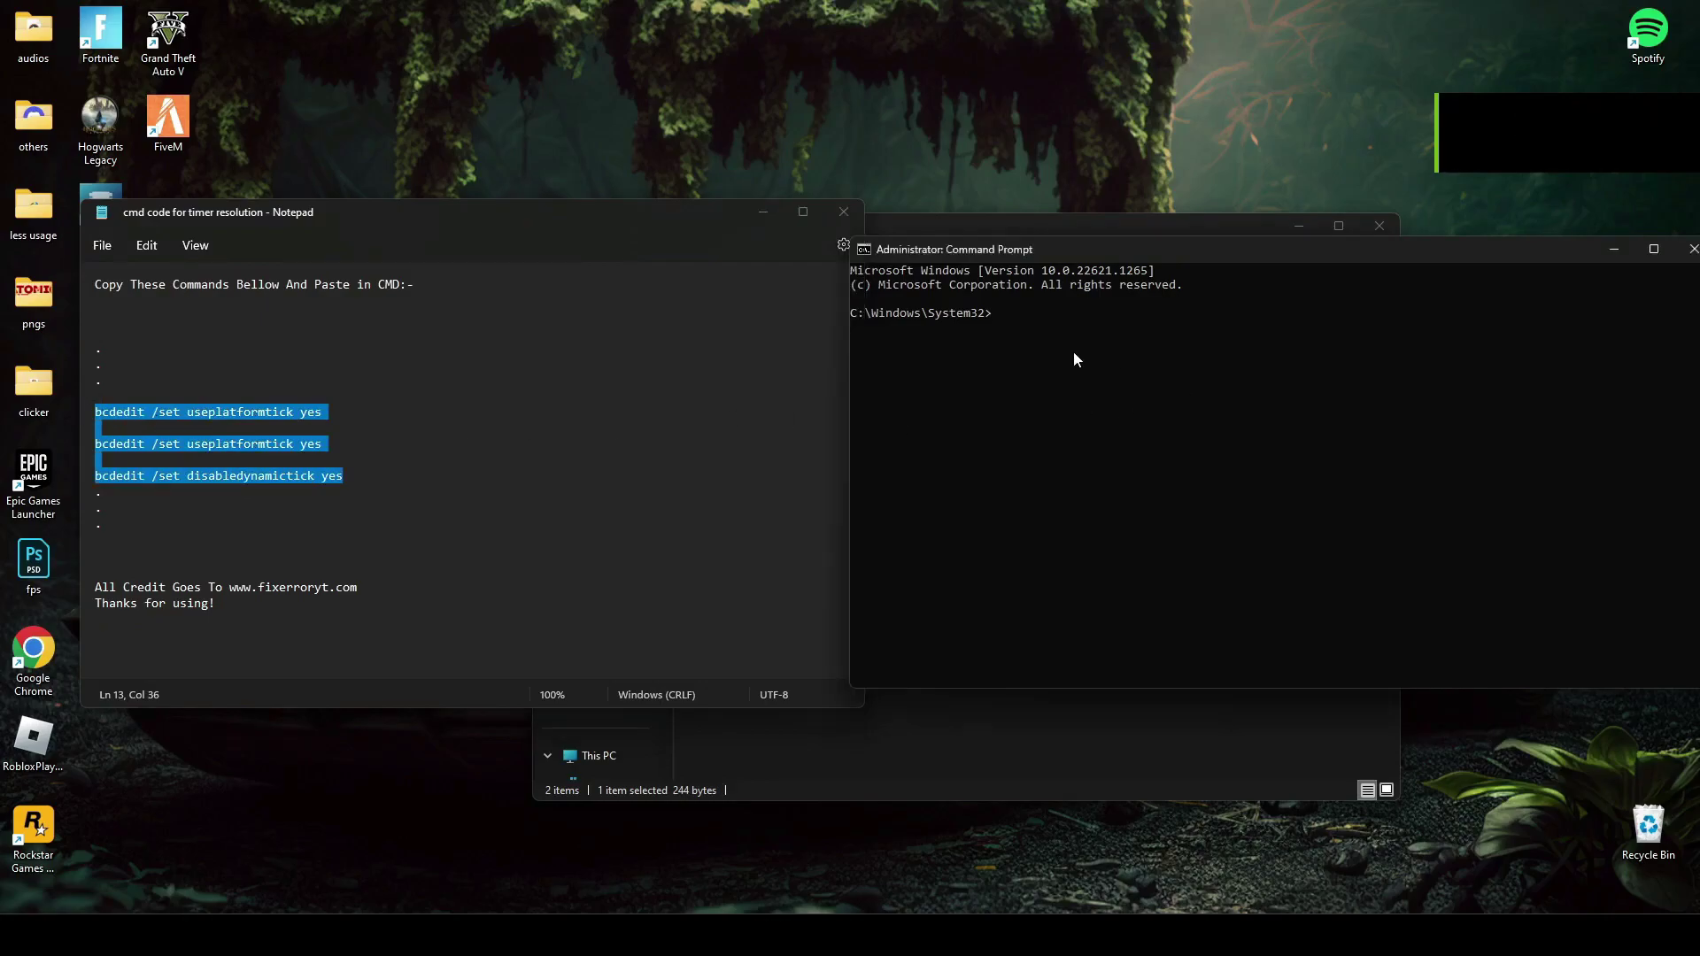
right_click(1027, 332)
key(Return)
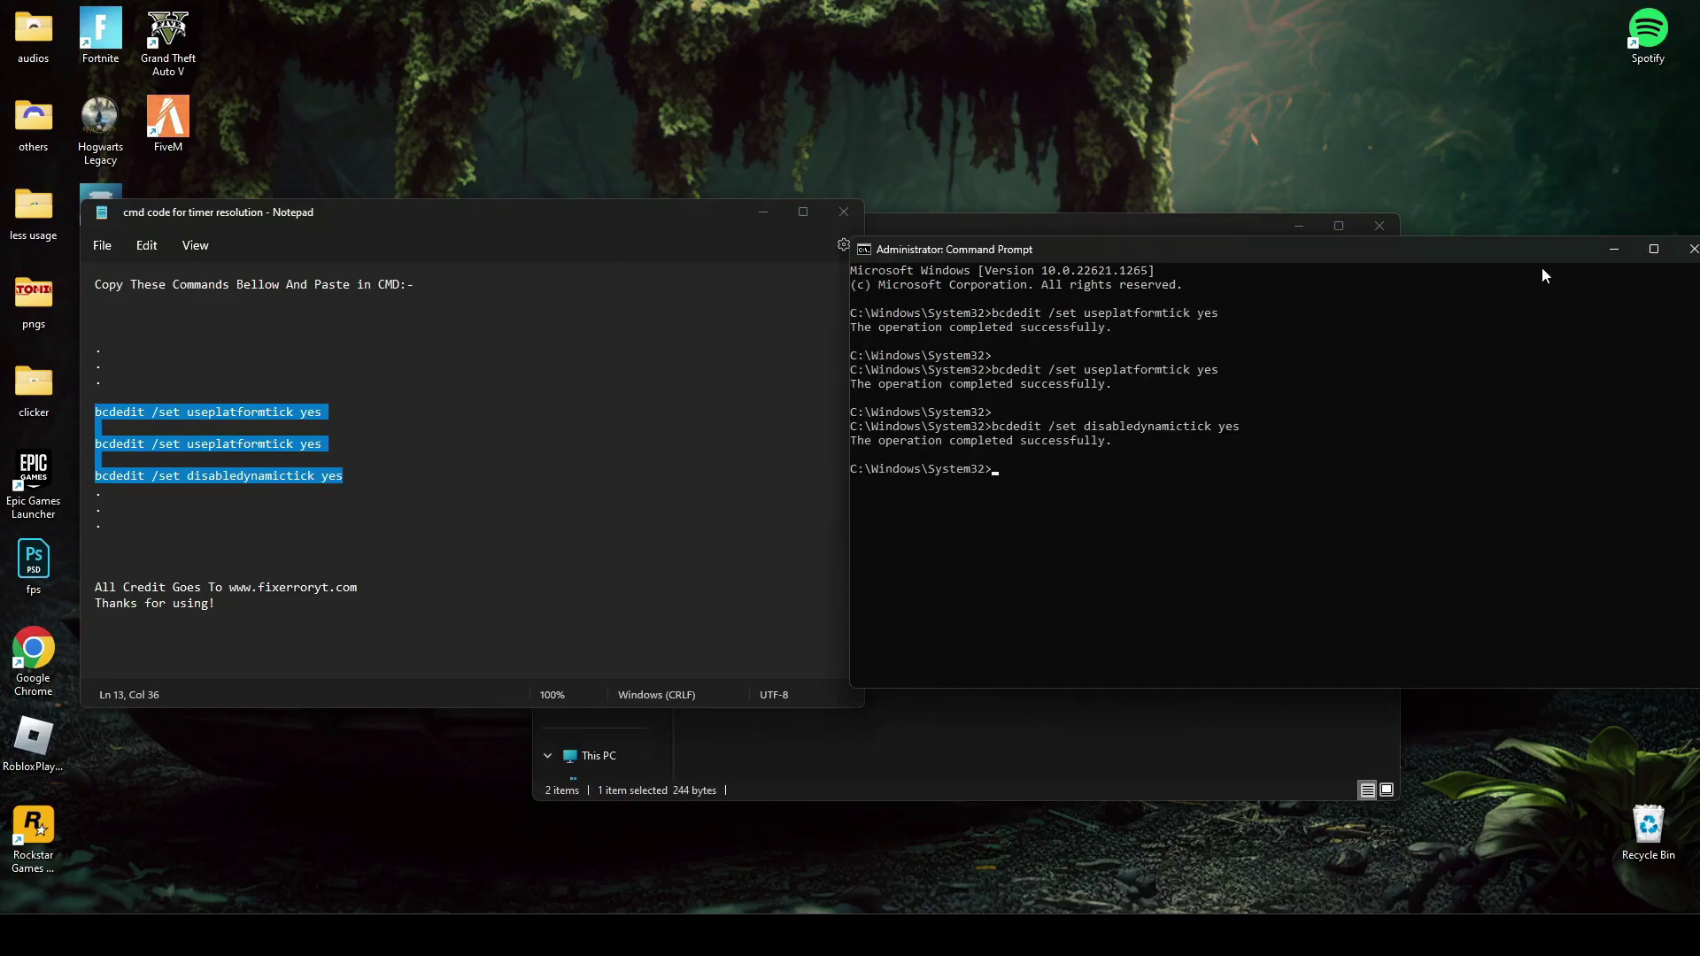
text(exit)
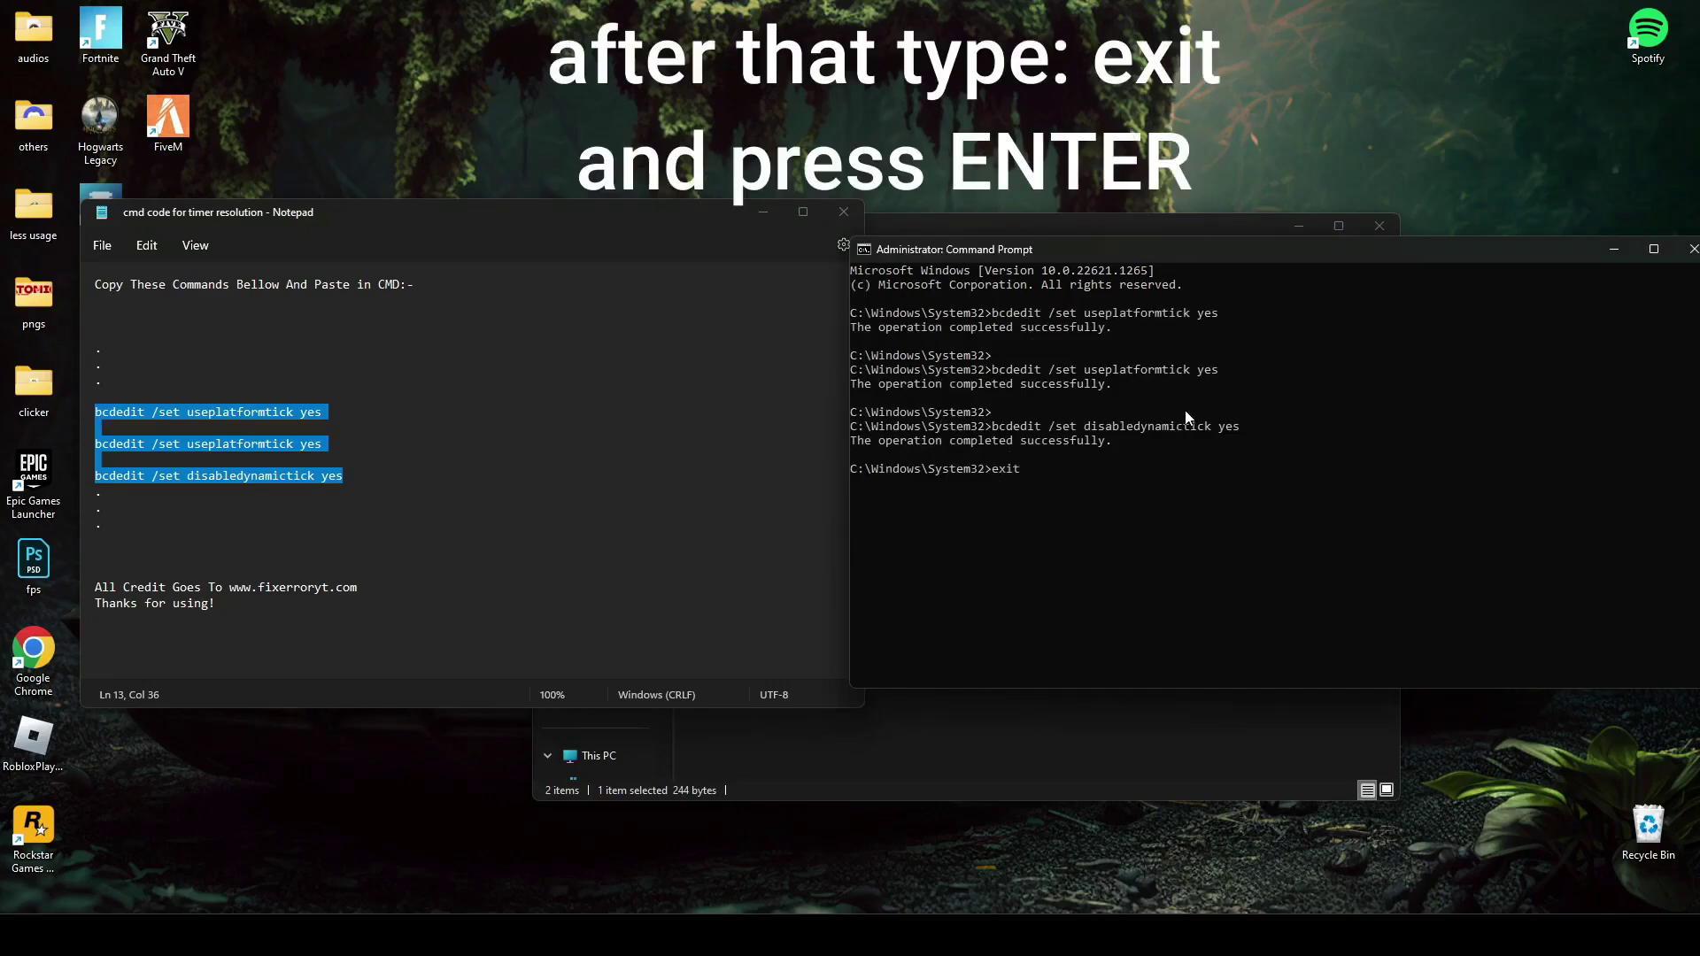
key(Return)
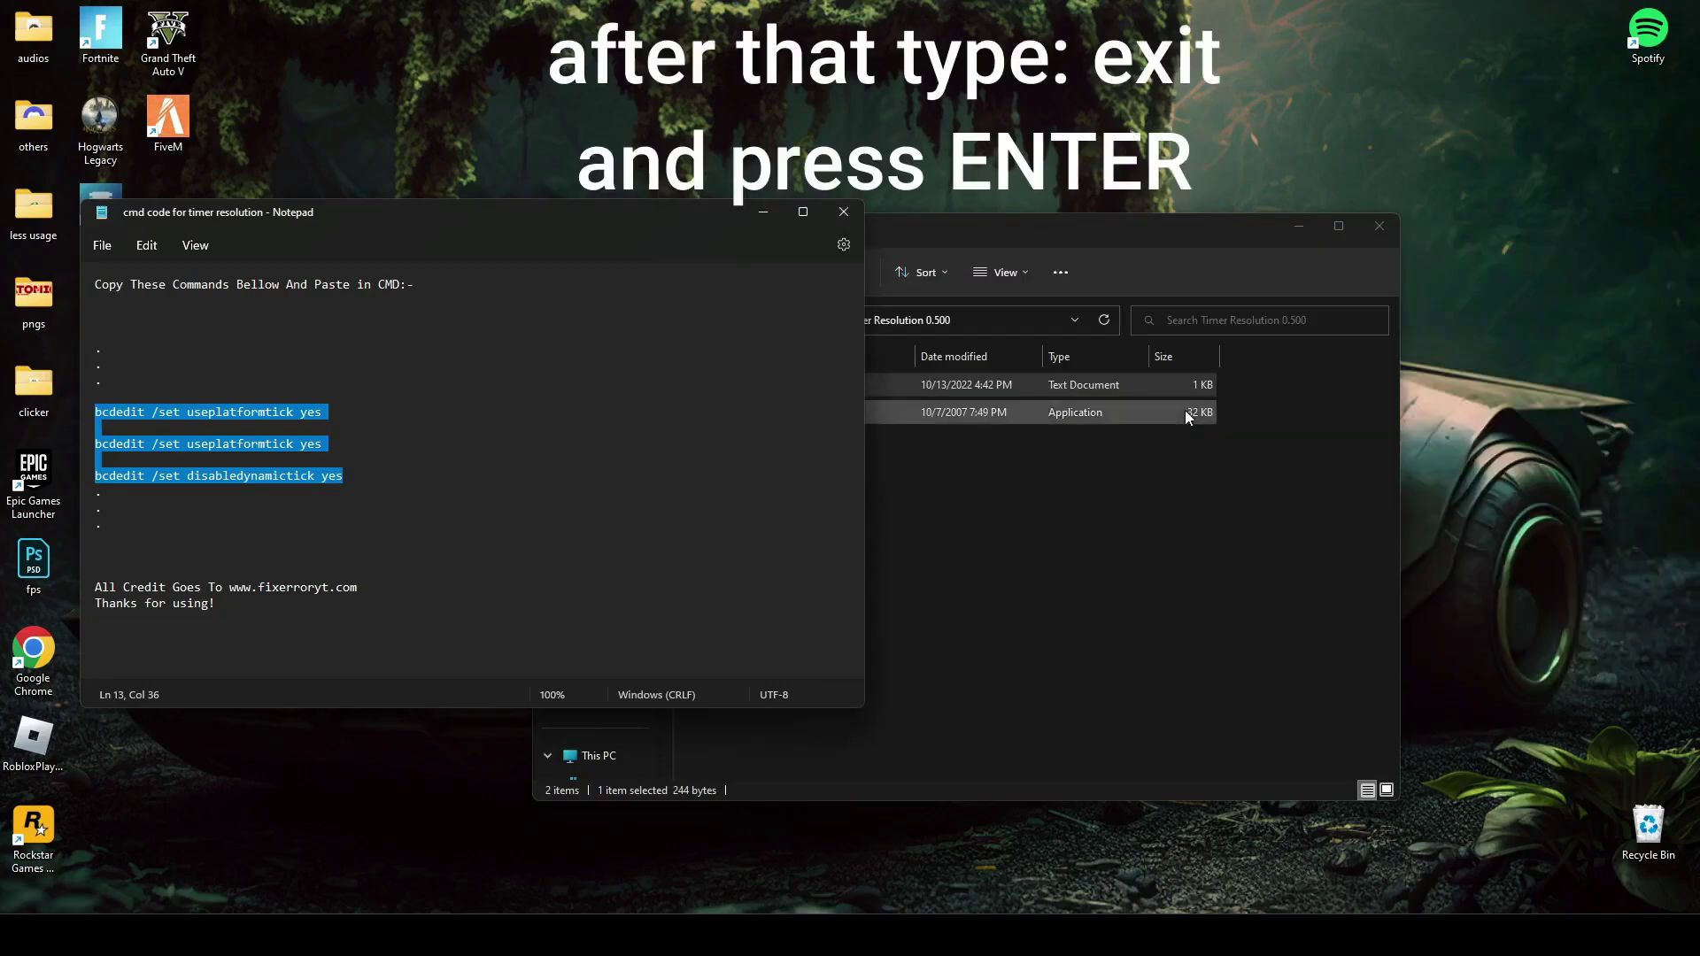
Close Notepad and set TimerResolution to its 0.500 ms maximum
click(855, 220)
double_click(742, 412)
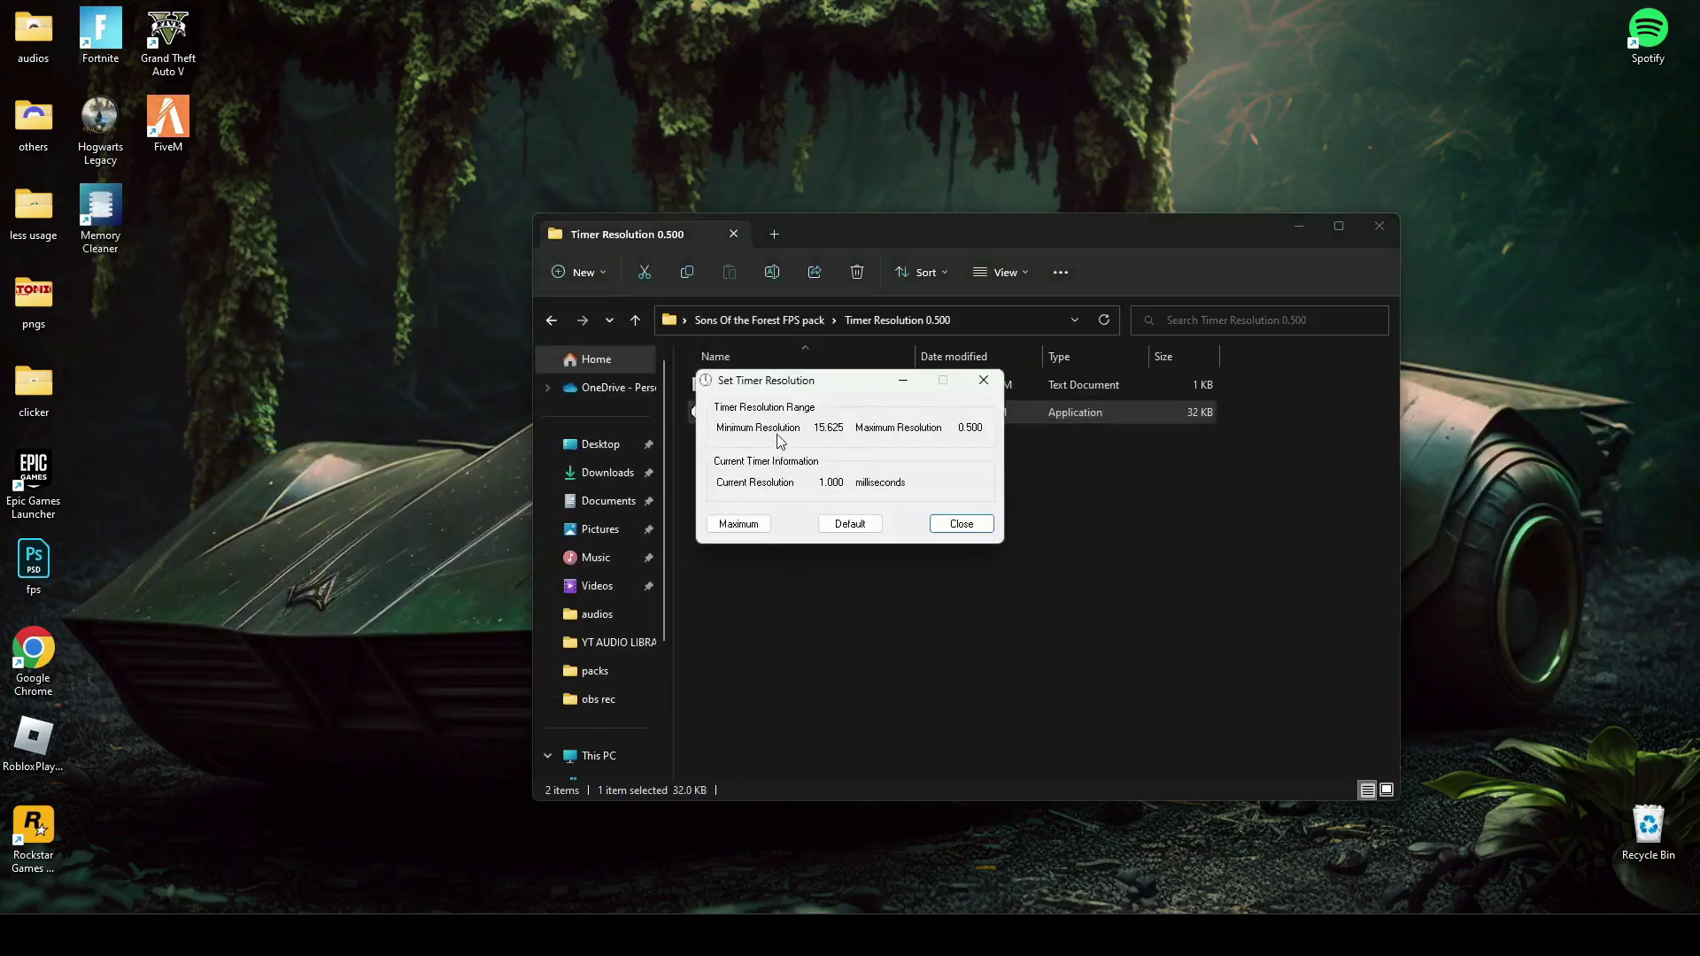
click(739, 524)
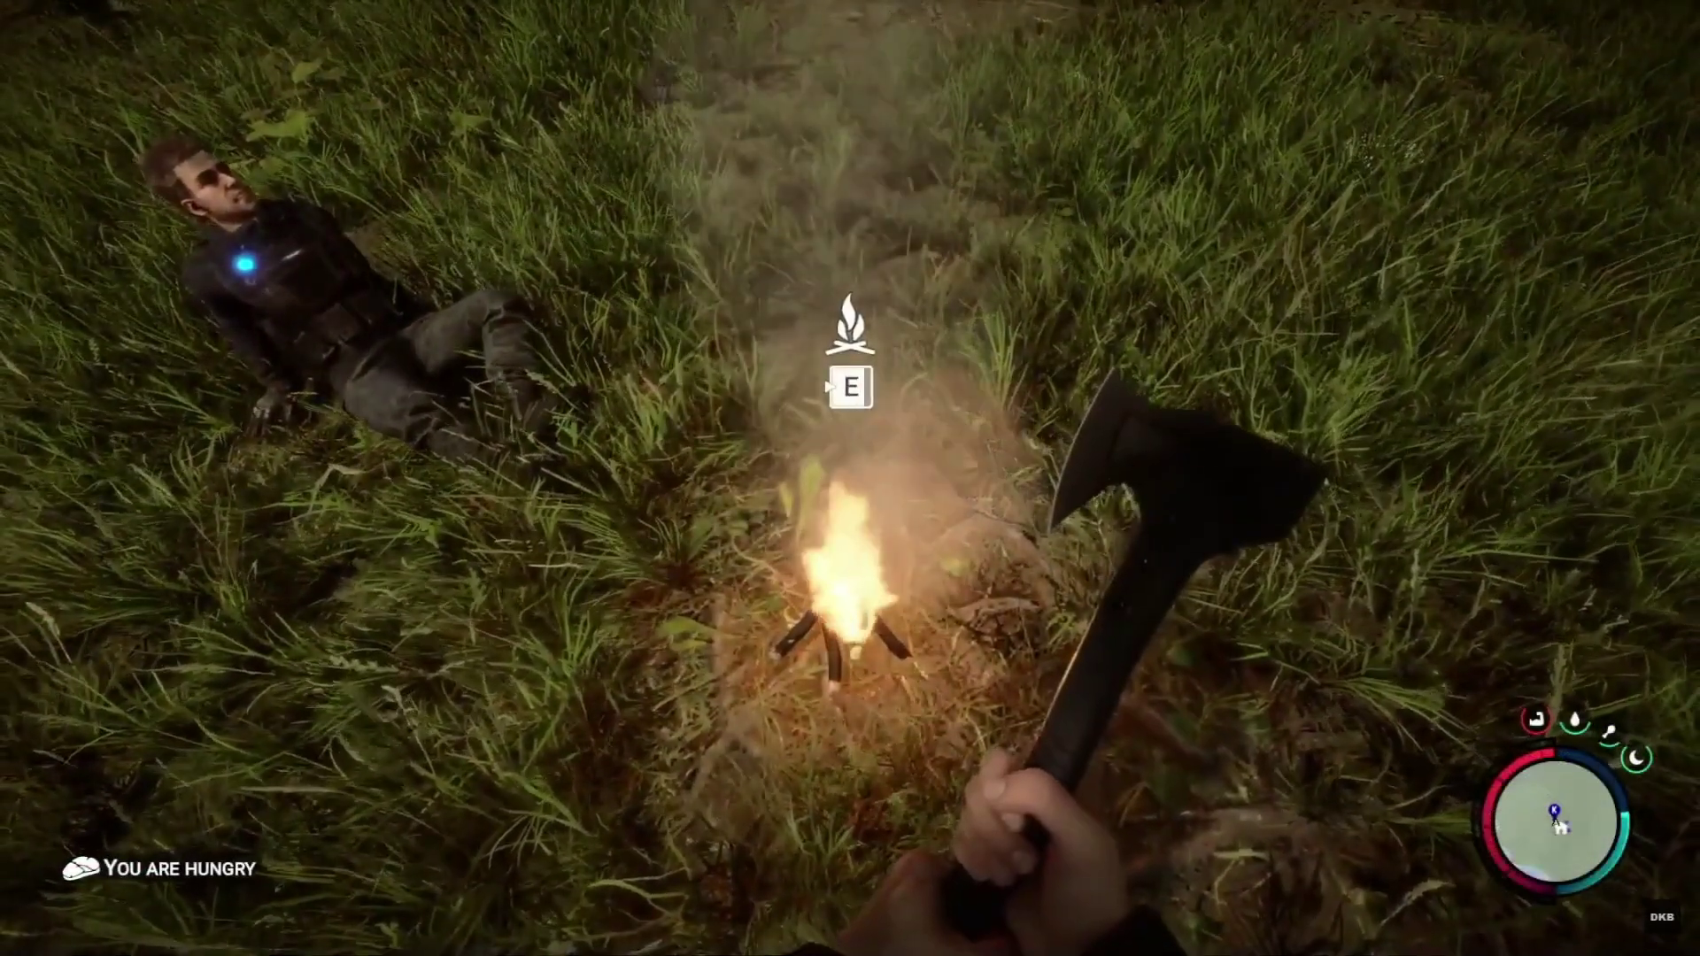
In Sons of the Forest, move the raw meat from storage beside the campfire
key(i)
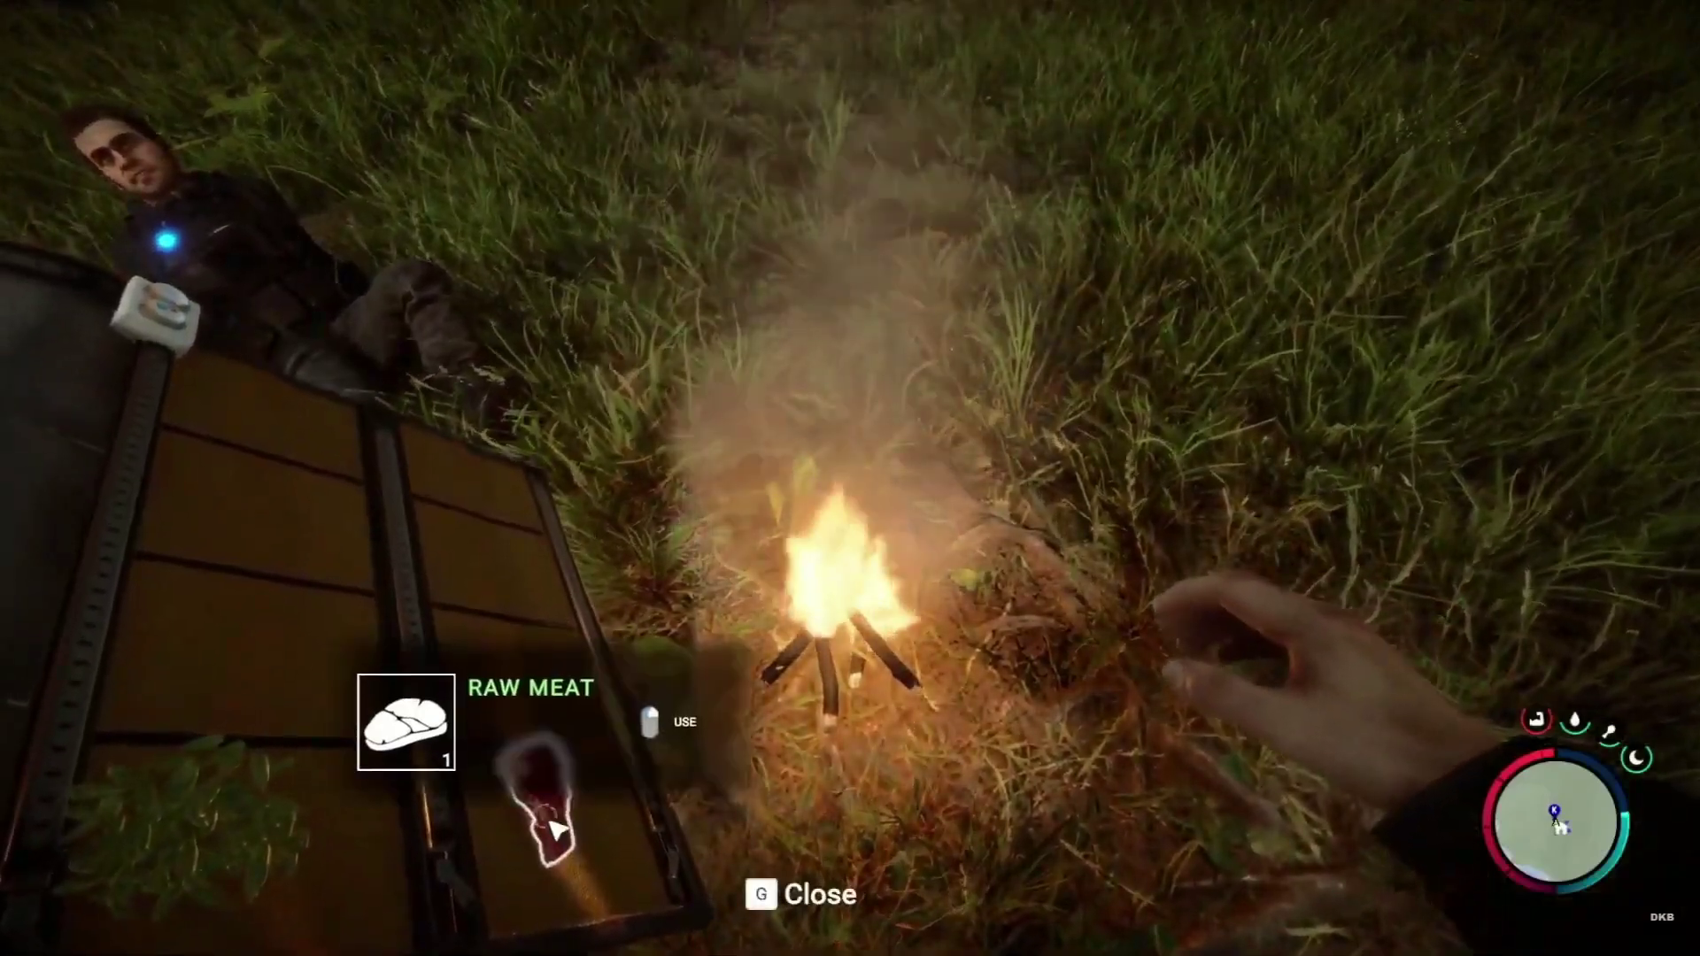
right_click(562, 828)
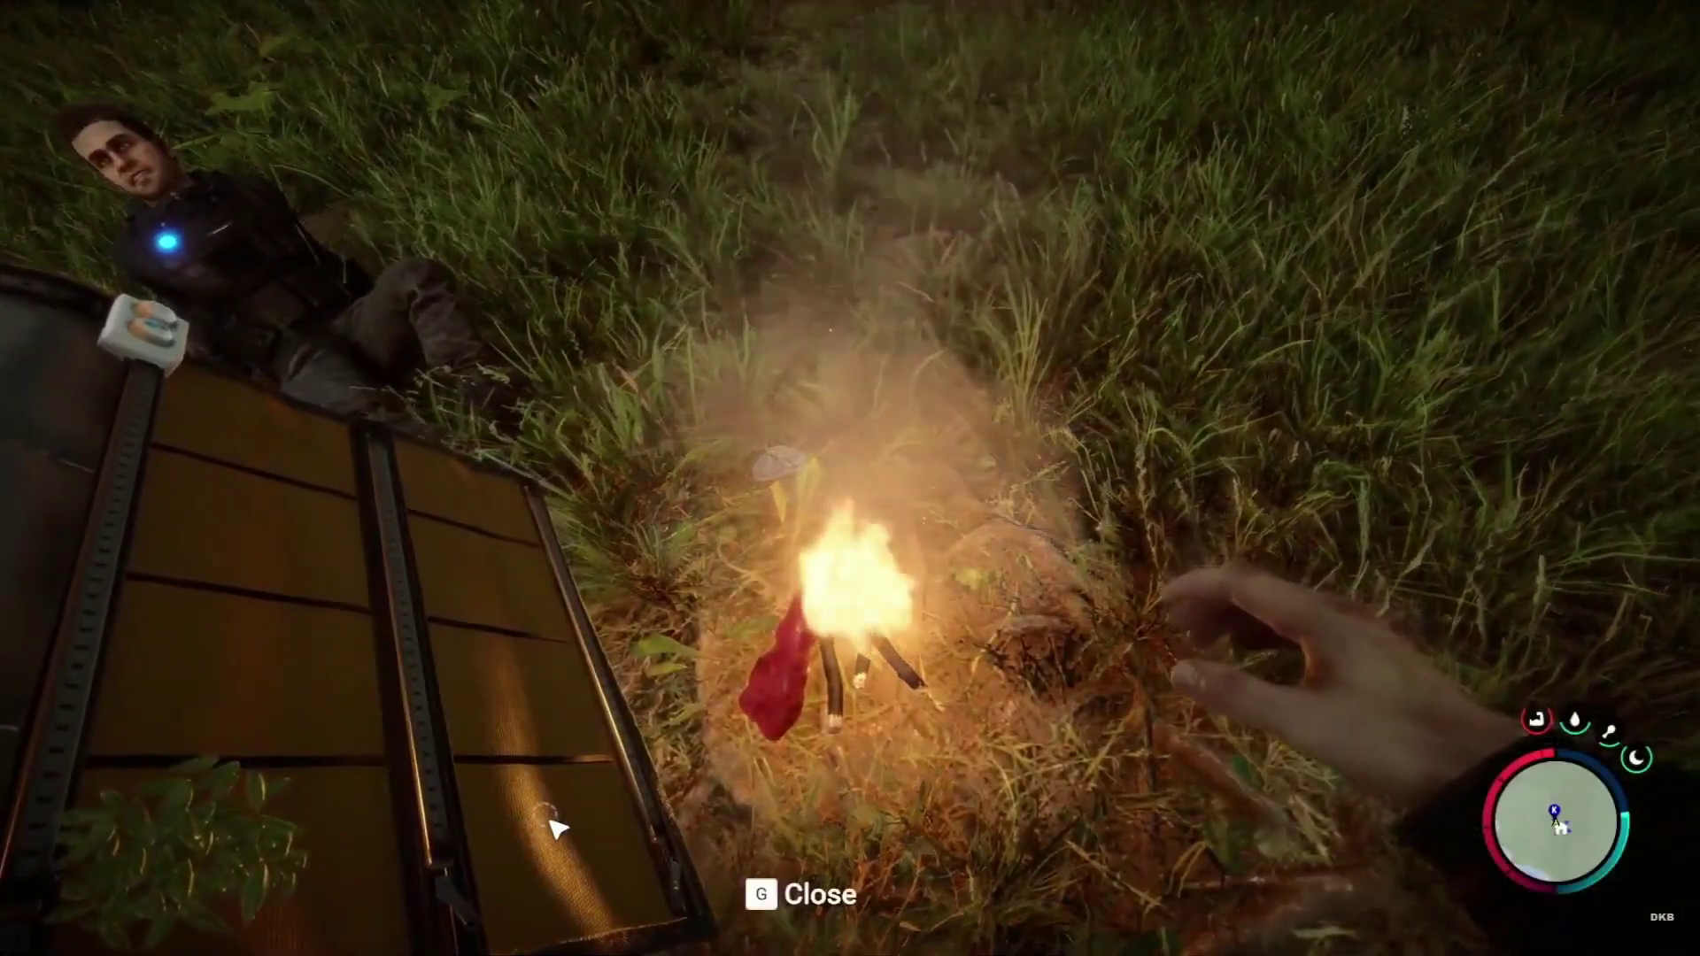
key(g)
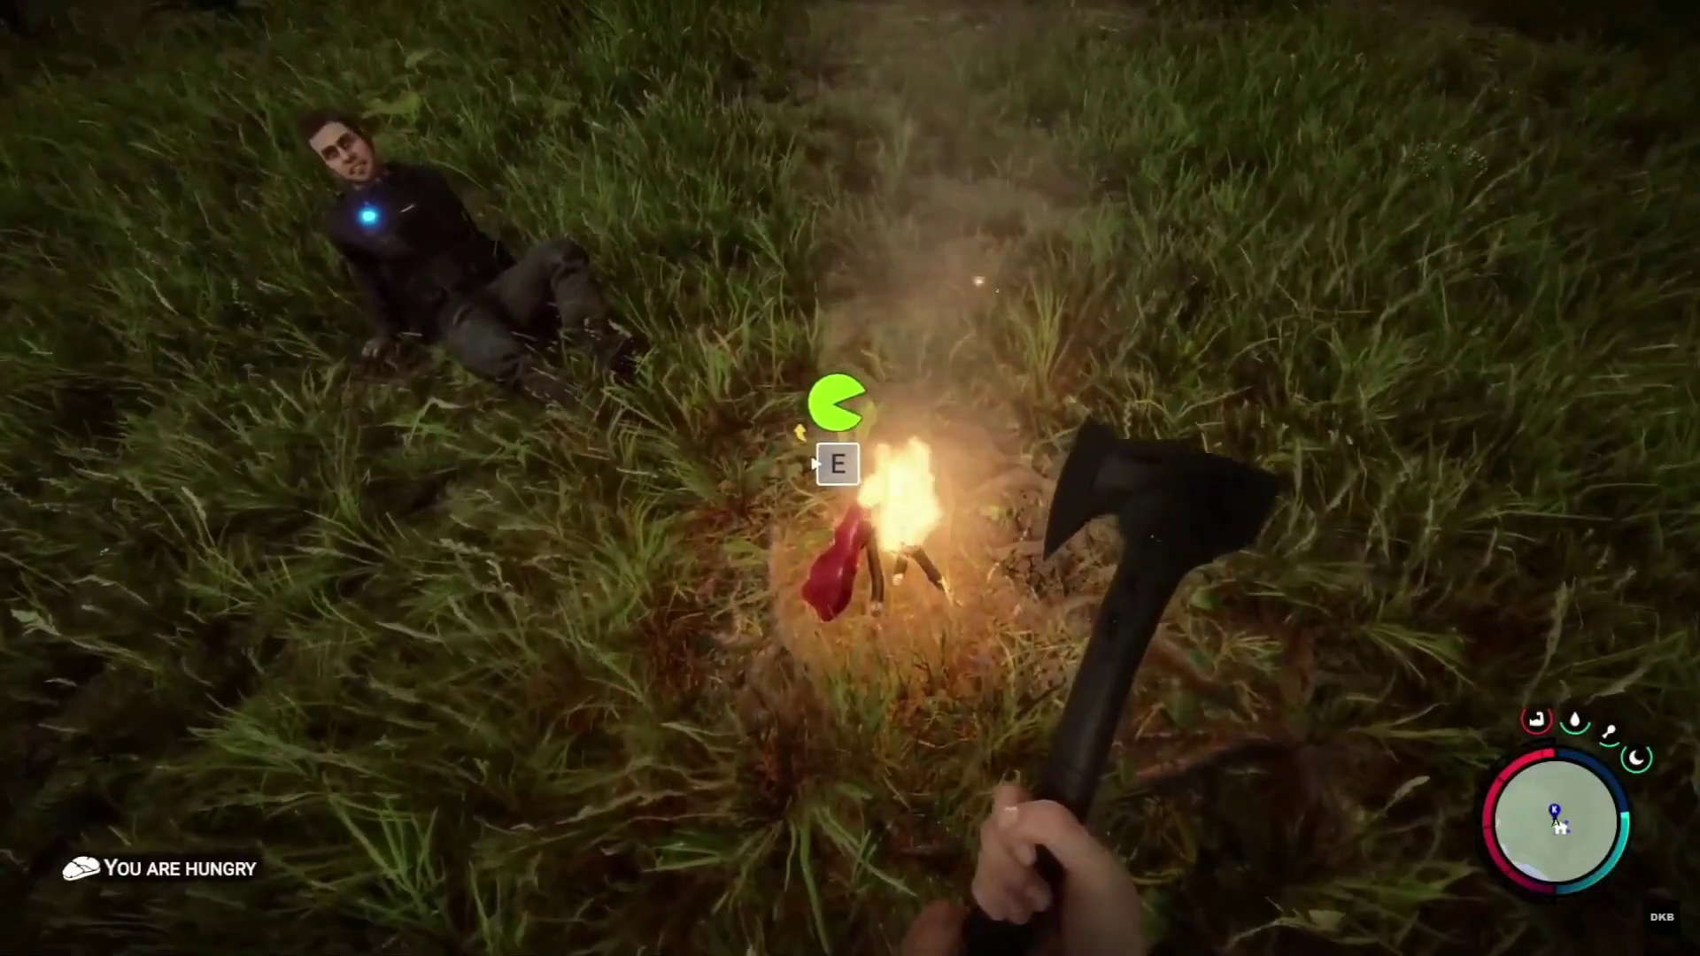